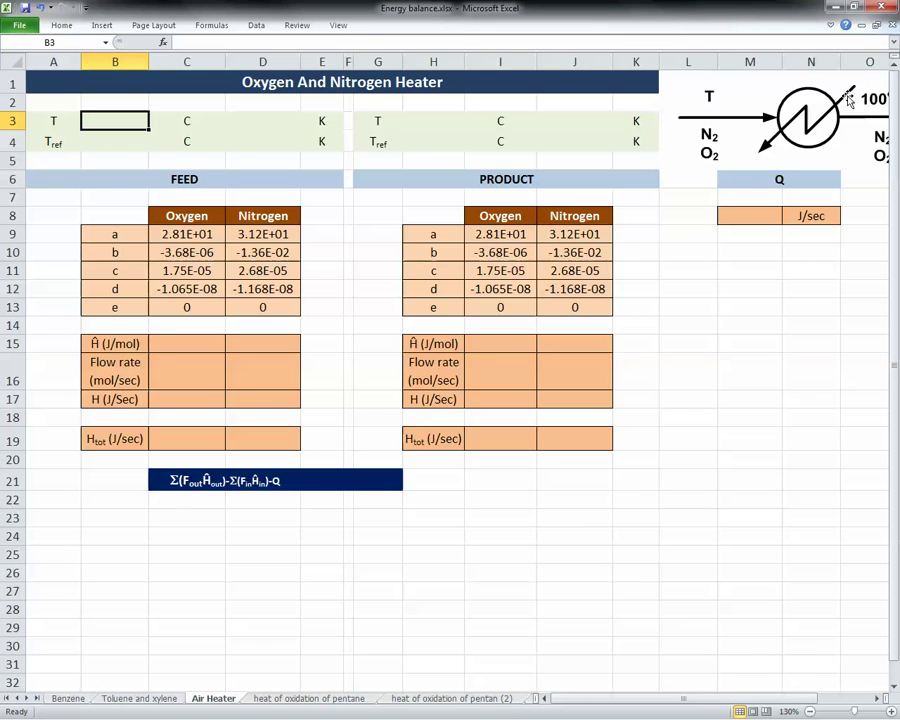
# Step: Set the heat duty Q in M8 to 1.8E6 J/sec
pyautogui.click(778, 110)
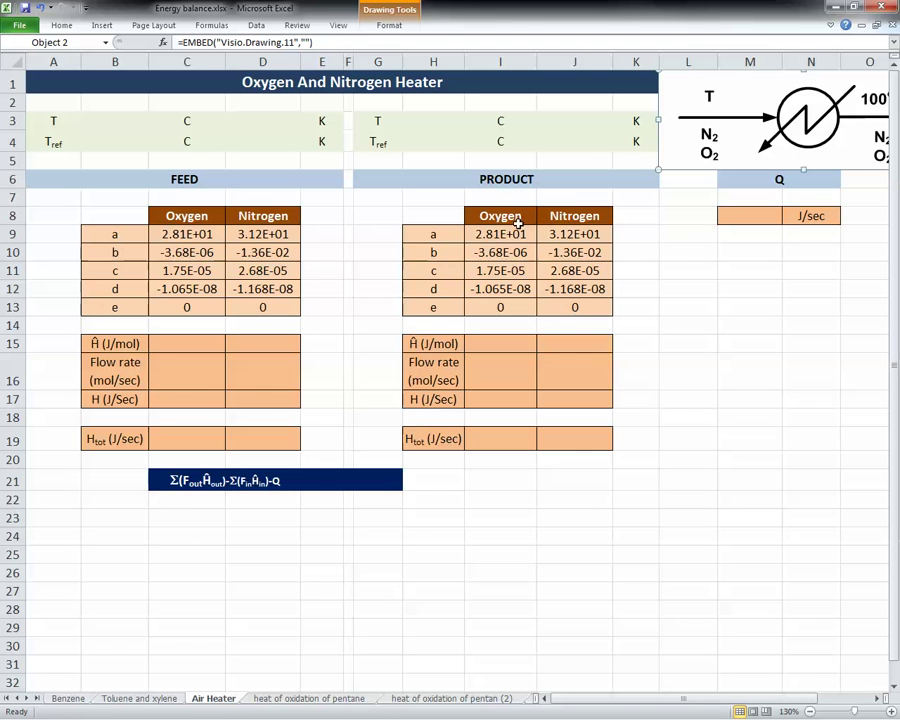
pyautogui.click(762, 221)
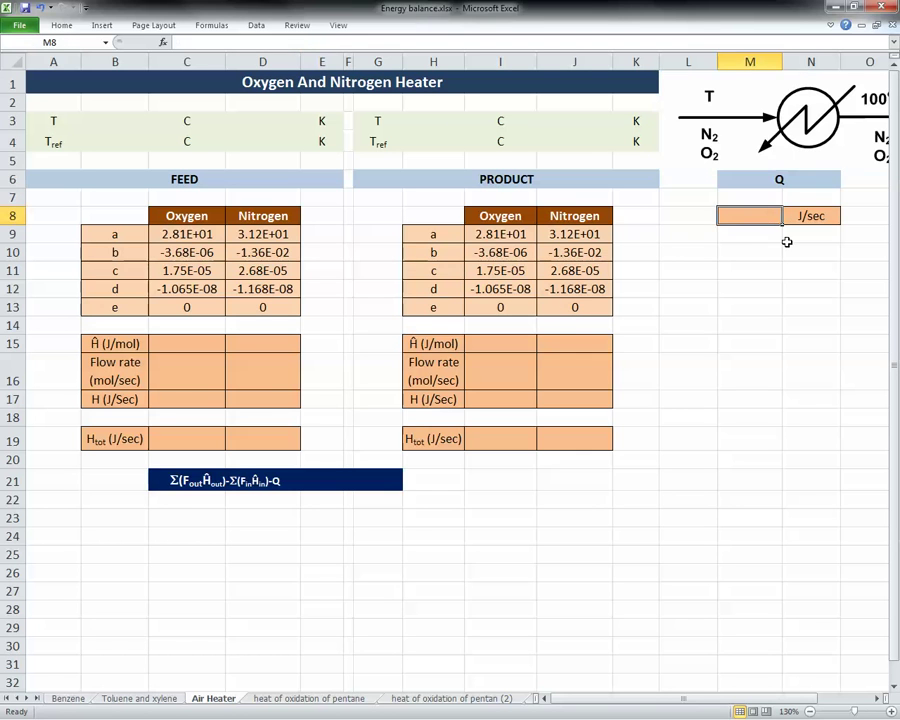
pyautogui.write('1.8E6')
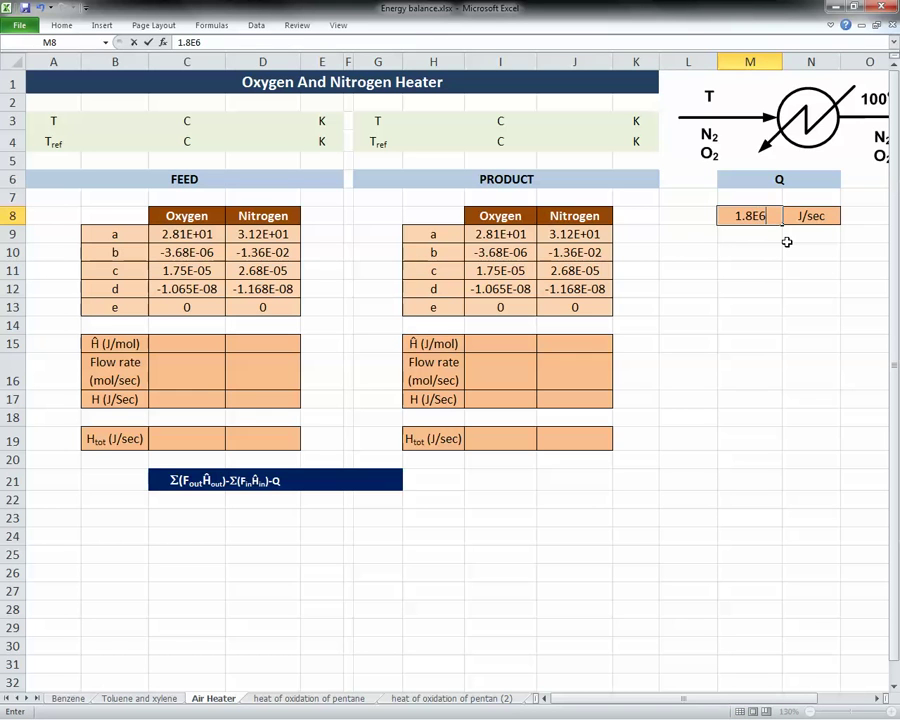
pyautogui.press('Left')
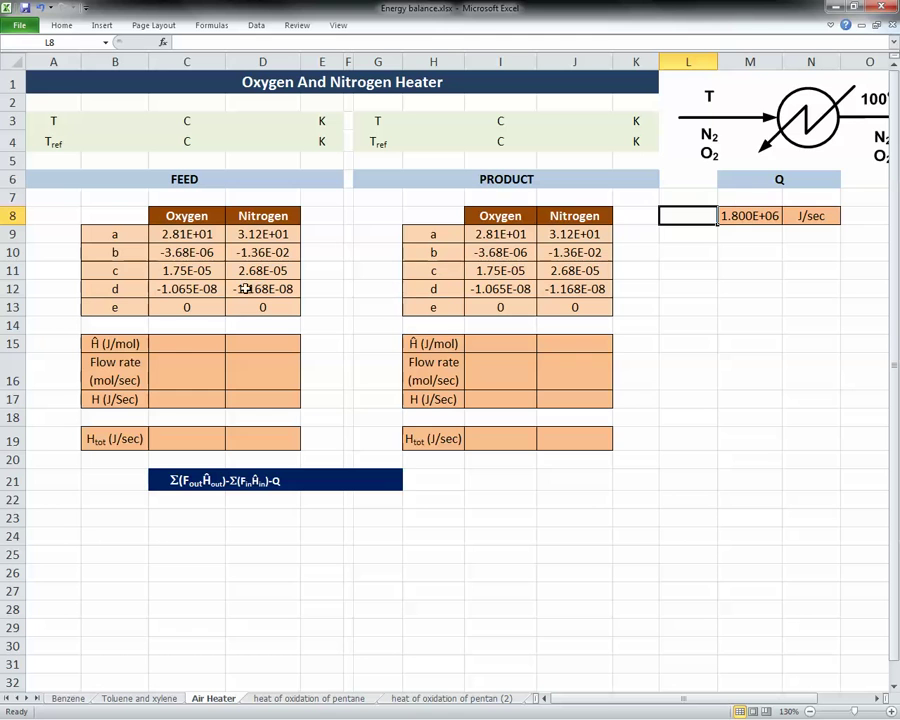
# Step: Enter feed flow rates of 210 mol/sec oxygen and 790 mol/sec nitrogen in C16:D16
pyautogui.click(185, 368)
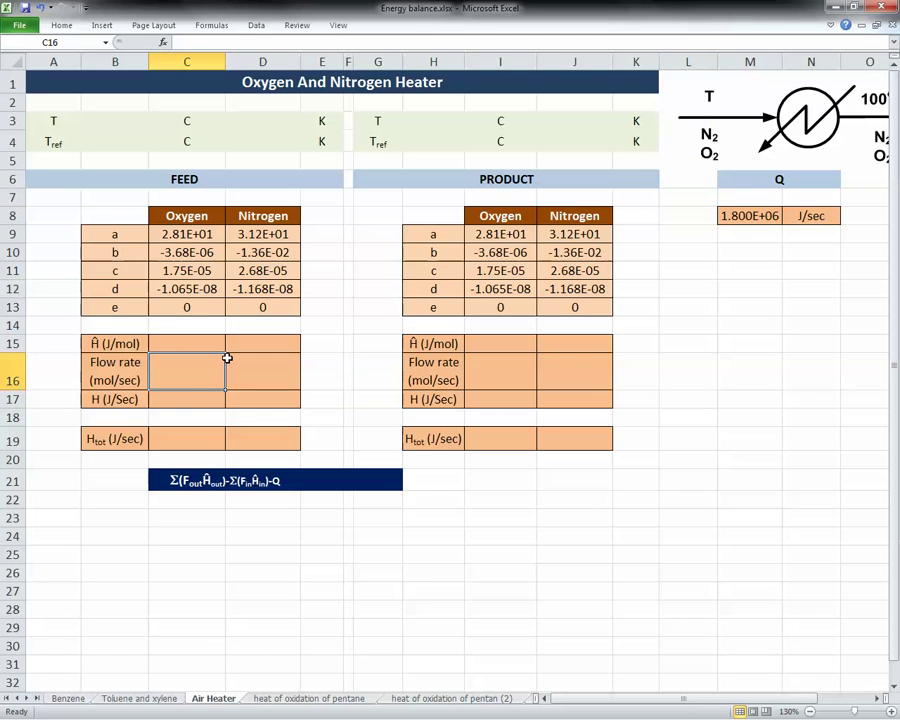
pyautogui.write('210')
pyautogui.press('Tab')
pyautogui.write('790')
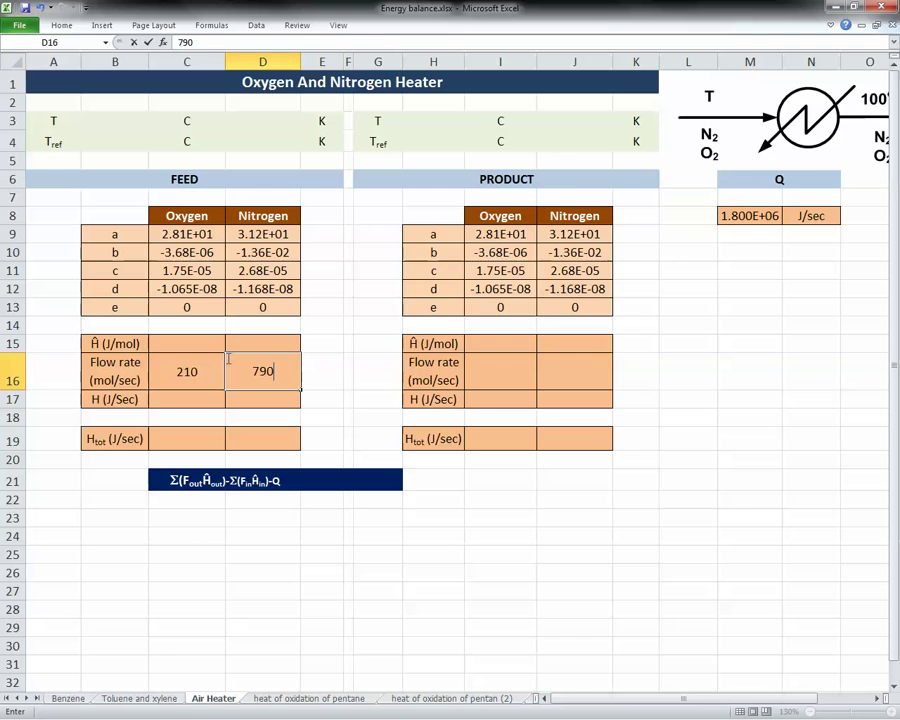
pyautogui.hotkey('shift', 'Left')
# Step: Copy the 210 and 790 mol/sec flow rates into the Product table at I16:J16
pyautogui.hotkey('ctrl', 'c')
pyautogui.press('Right')
pyautogui.press('Right')
pyautogui.press('Right')
pyautogui.press('Right')
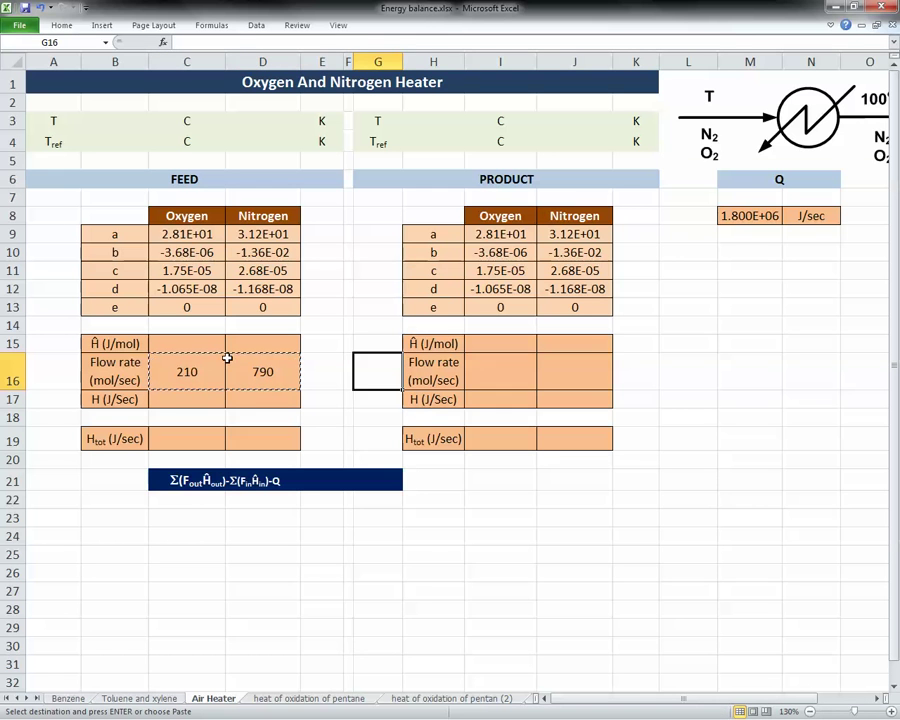
pyautogui.press('Right')
pyautogui.hotkey('ctrl', 'v')
pyautogui.press('Left')
pyautogui.press('Left')
pyautogui.press('Left')
pyautogui.press('Escape')
pyautogui.press('Left')
pyautogui.press('Left')
pyautogui.press('Left')
pyautogui.press('Left')
pyautogui.press('Up')
pyautogui.press('Up')
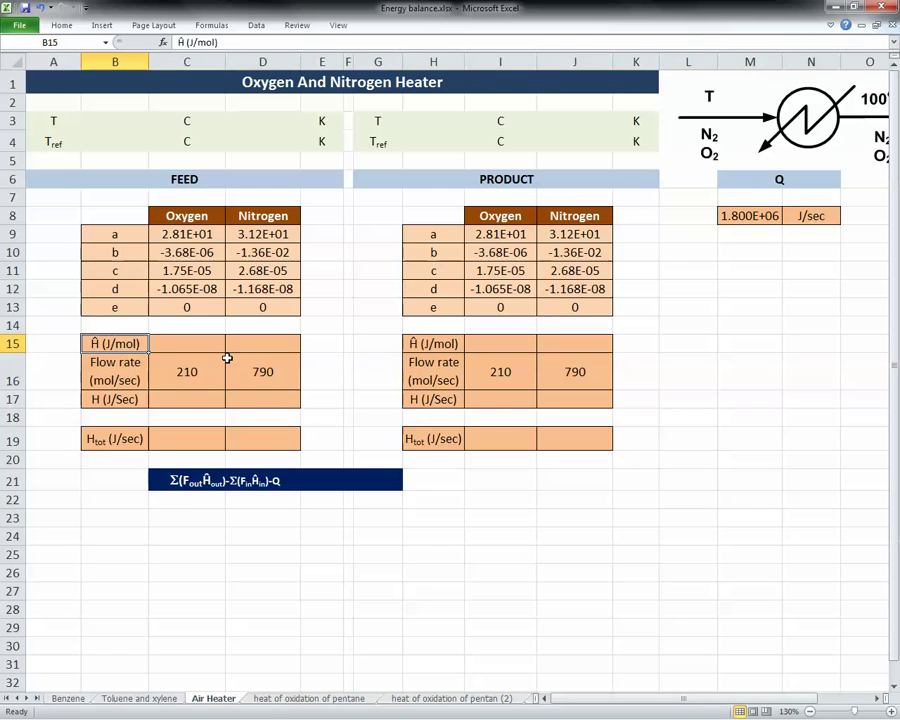
pyautogui.press('Up')
pyautogui.press('Up')
pyautogui.press('Up')
pyautogui.press('Up')
pyautogui.press('Up')
pyautogui.press('Up')
pyautogui.press('Up')
pyautogui.press('Up')
pyautogui.press('Up')
pyautogui.press('Right')
pyautogui.press('Right')
pyautogui.press('Right')
pyautogui.press('Right')
pyautogui.press('Right')
pyautogui.press('Right')
# Step: Enter product temperature T of 100 C in H3 and Tref of 25 C in H4
pyautogui.press('Up')
pyautogui.press('Up')
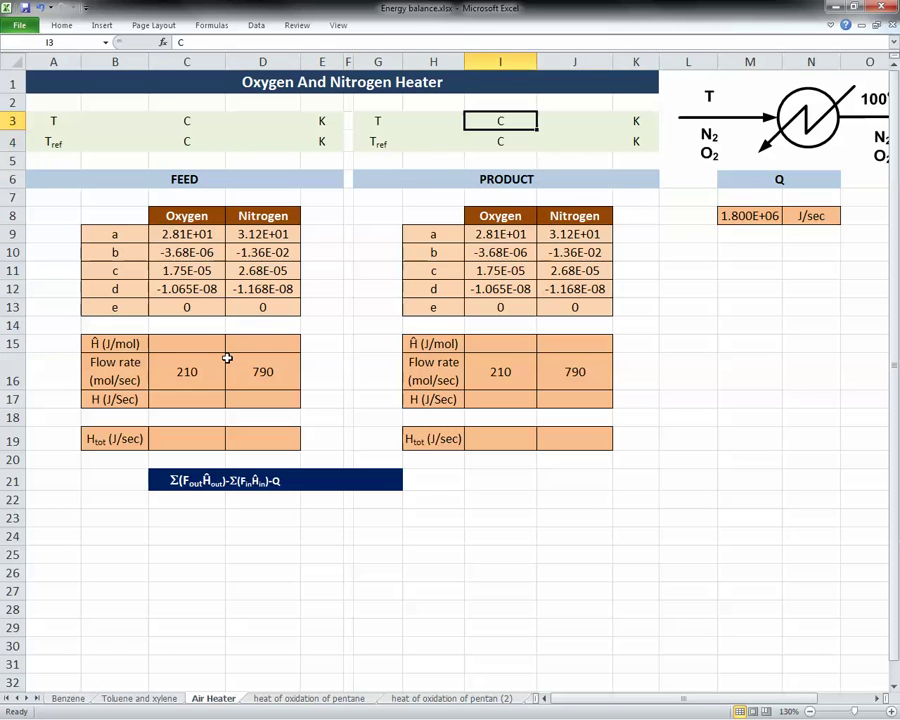
pyautogui.write('100')
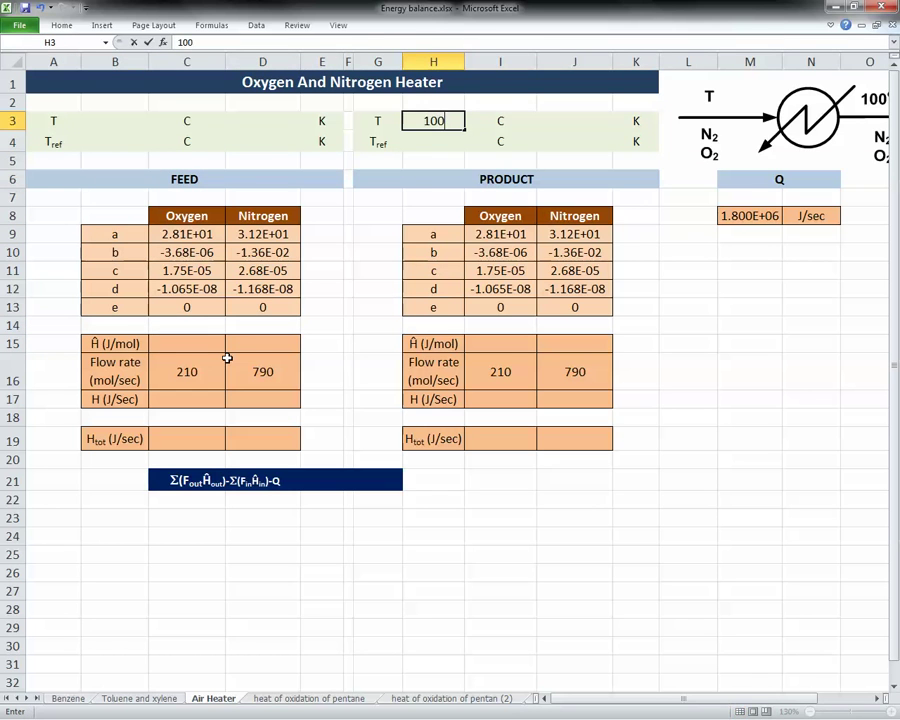
pyautogui.press('Return')
pyautogui.write('25')
pyautogui.press('Right')
pyautogui.press('Right')
# Step: Convert product temperatures to Kelvin with =H3+273 in J3, copied down to J4
pyautogui.press('Up')
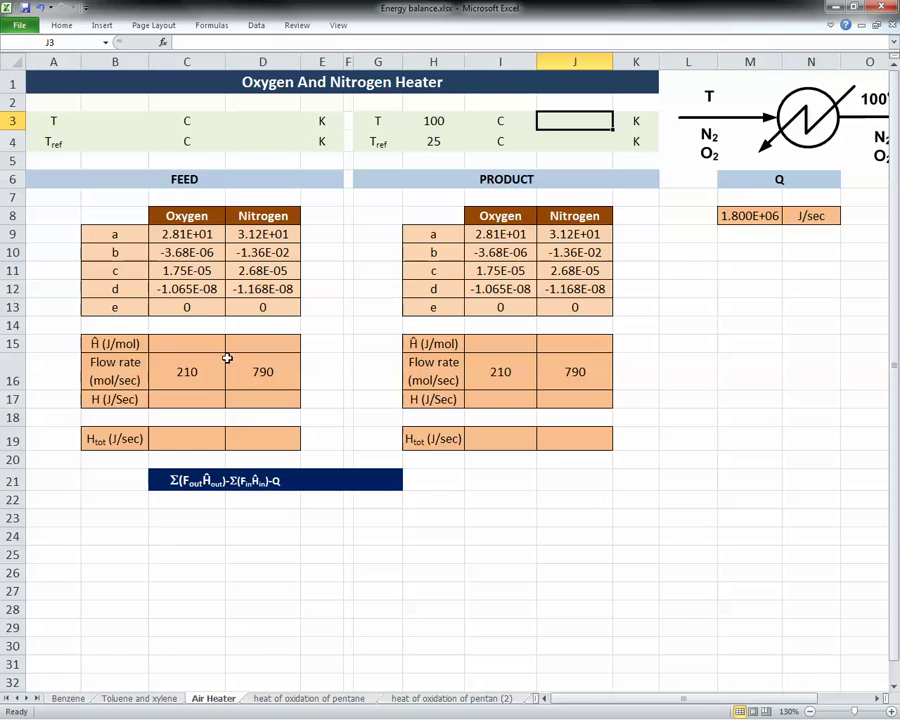
pyautogui.write('=')
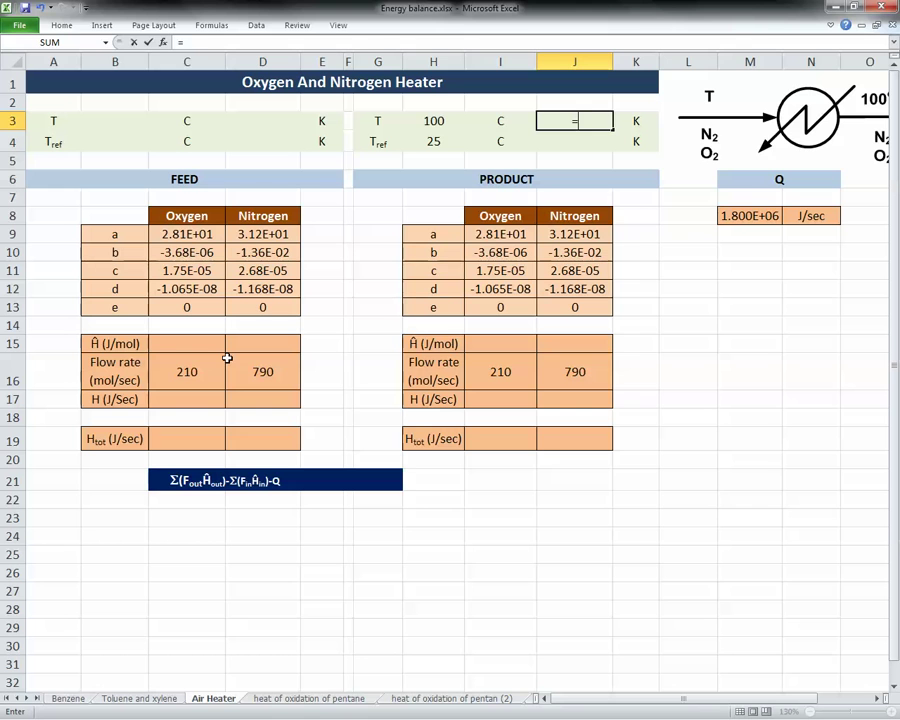
pyautogui.press('Left')
pyautogui.press('Left')
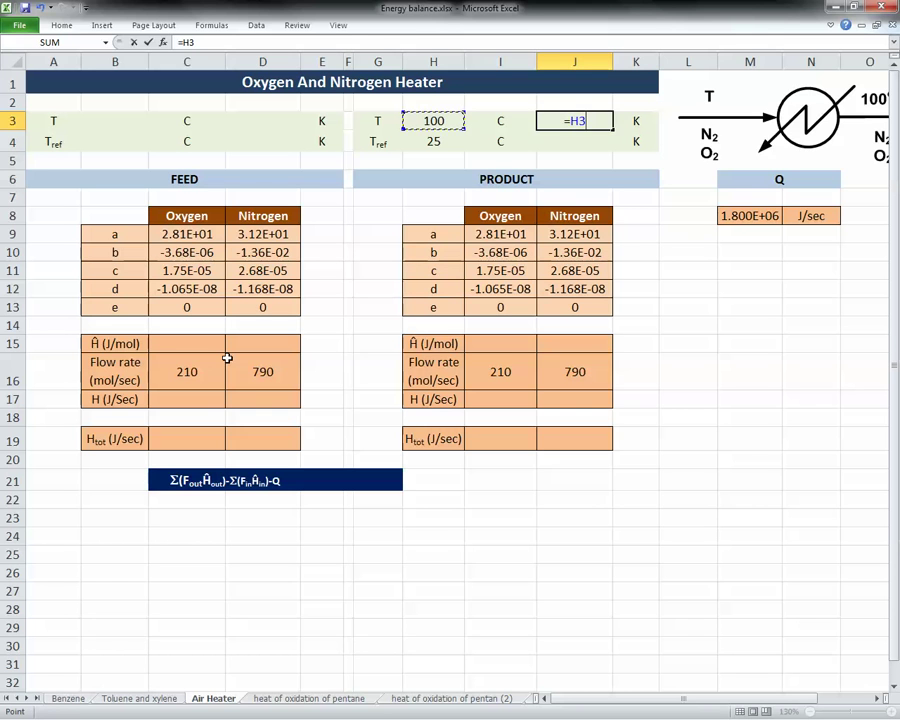
pyautogui.write('+')
pyautogui.write('27')
pyautogui.write('3')
pyautogui.press('Return')
pyautogui.press('Up')
pyautogui.hotkey('ctrl', 'c')
pyautogui.press('Down')
pyautogui.hotkey('ctrl', 'v')
# Step: Copy the Kelvin formulas from J3:J4 into the feed cells D3:D4
pyautogui.press('Left')
pyautogui.press('Left')
pyautogui.press('Left')
pyautogui.press('Right')
pyautogui.press('Right')
pyautogui.press('Right')
pyautogui.hotkey('shift', 'Up')
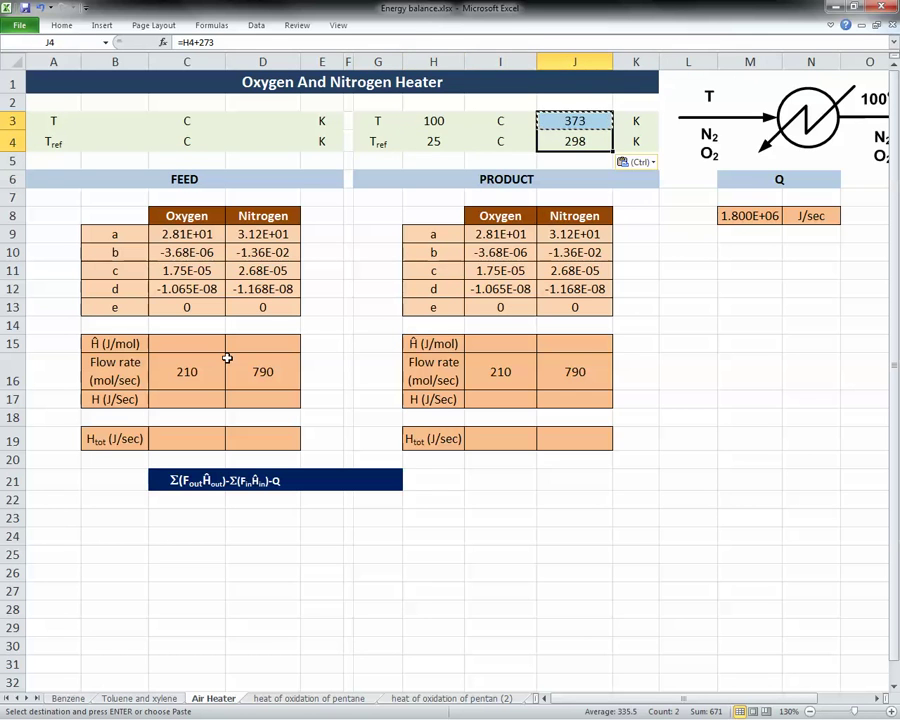
pyautogui.hotkey('ctrl', 'c')
pyautogui.press('Left')
pyautogui.press('Left')
pyautogui.press('Left')
pyautogui.press('Left')
pyautogui.press('Left')
pyautogui.press('Up')
pyautogui.press('Left')
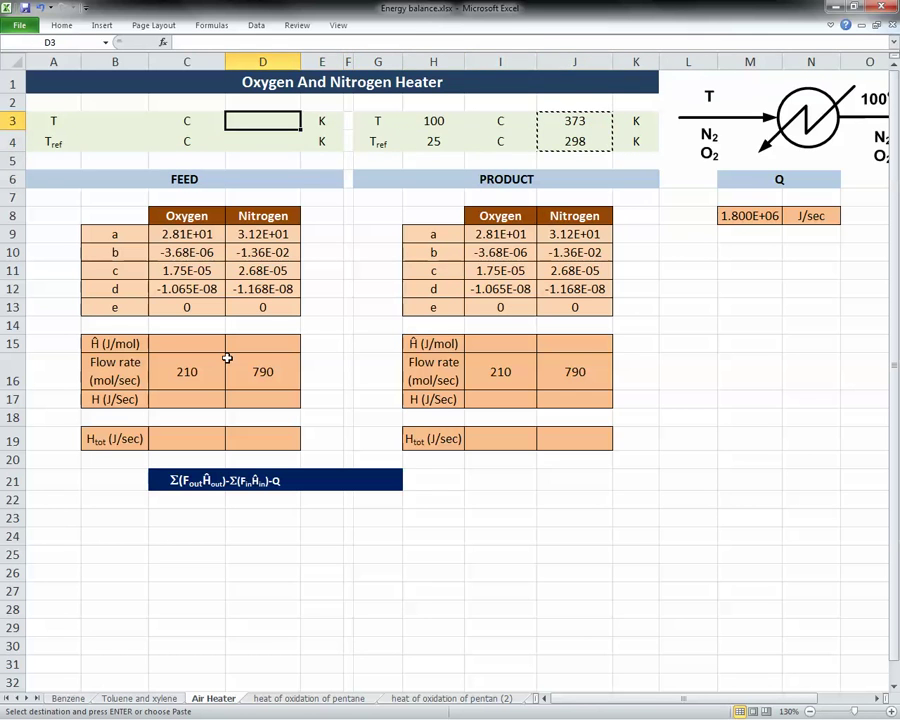
pyautogui.hotkey('ctrl', 'v')
pyautogui.press('Down')
pyautogui.press('Left')
pyautogui.press('Left')
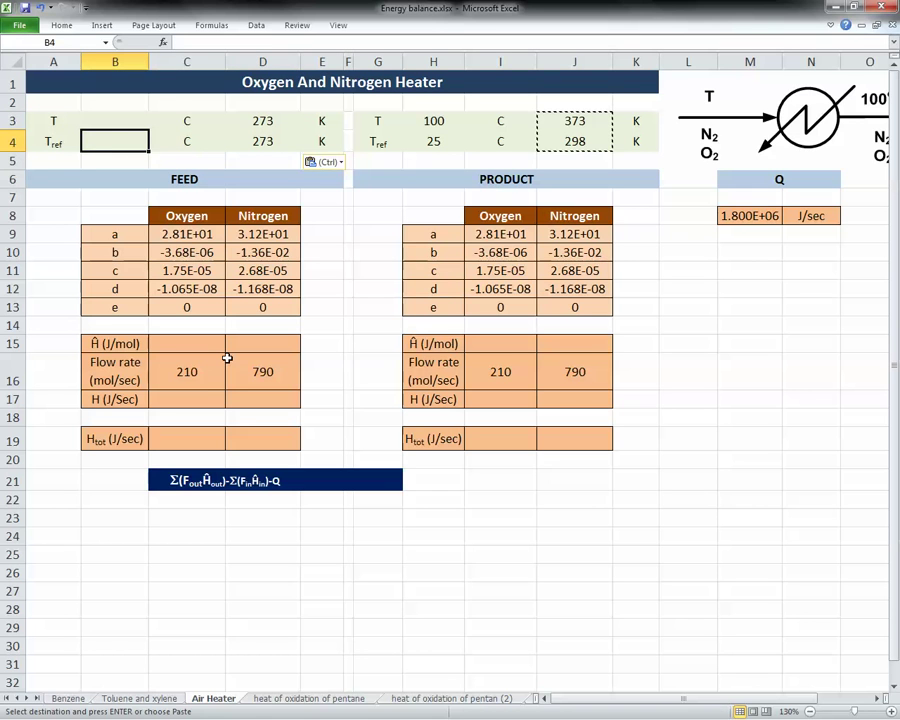
# Step: Enter 25 C as the feed Tref in B4 after clearing a stray entry
pyautogui.write('25')
pyautogui.press('Escape')
pyautogui.write('1')
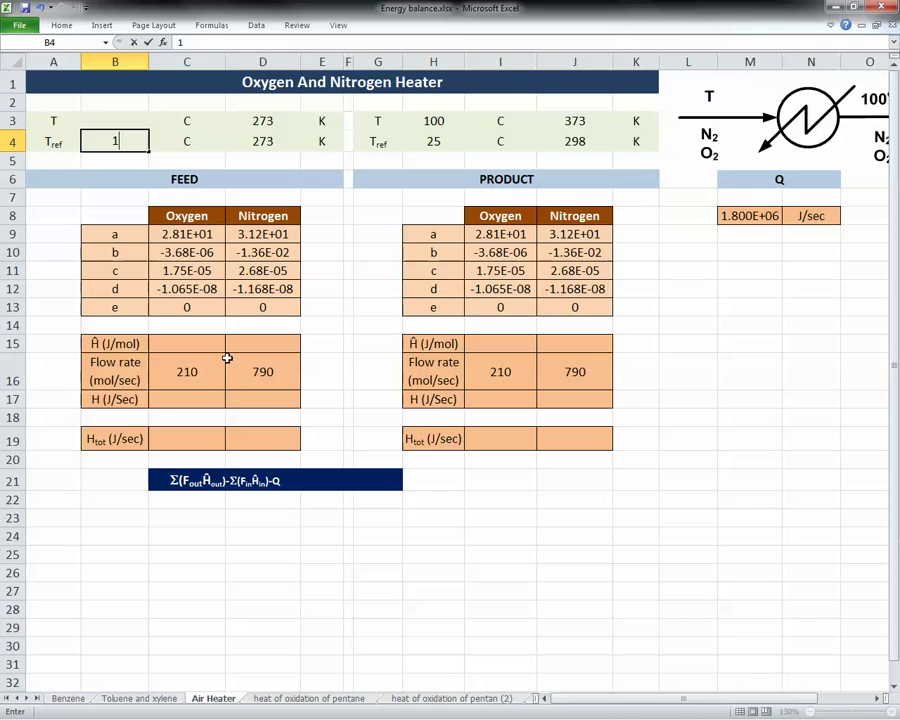
pyautogui.press('BackSpace')
pyautogui.write('25')
pyautogui.press('Up')
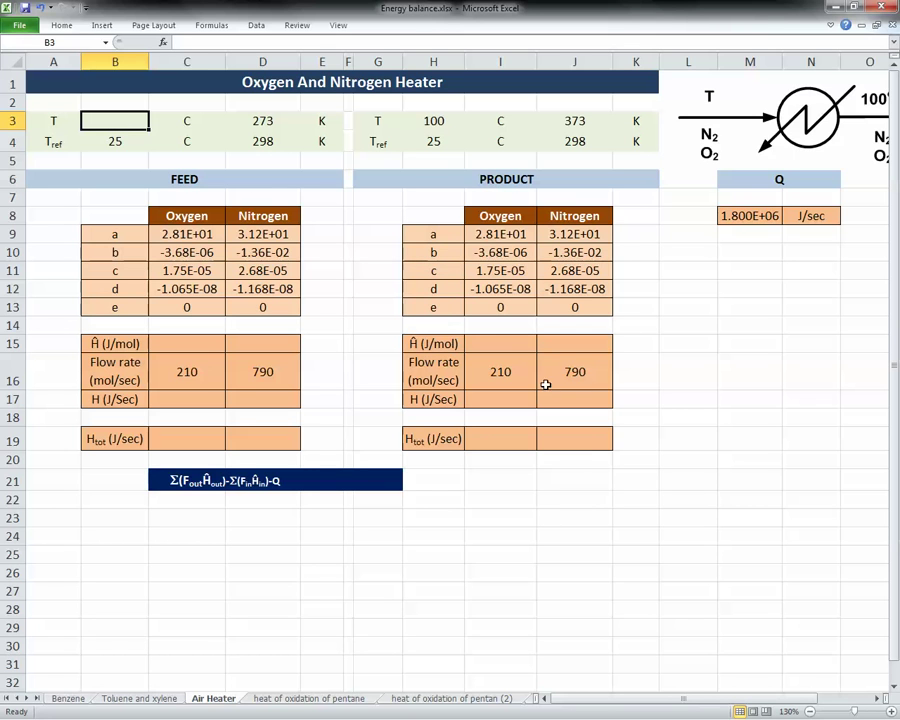
# Step: Start the I15 oxygen enthalpy formula with the a term =I9*(J3-J4)
pyautogui.click(512, 340)
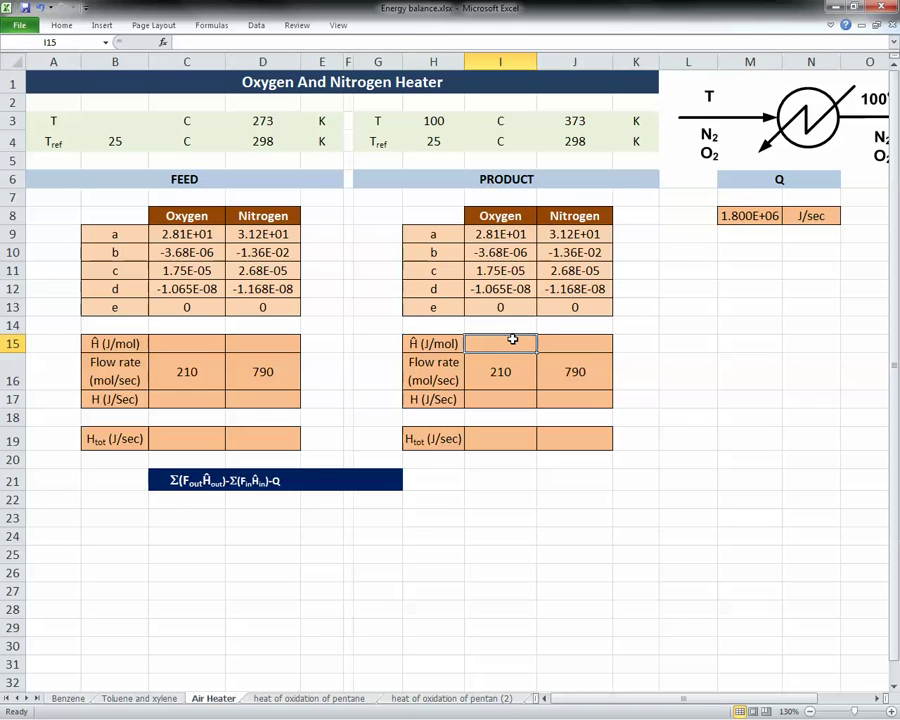
pyautogui.write('=')
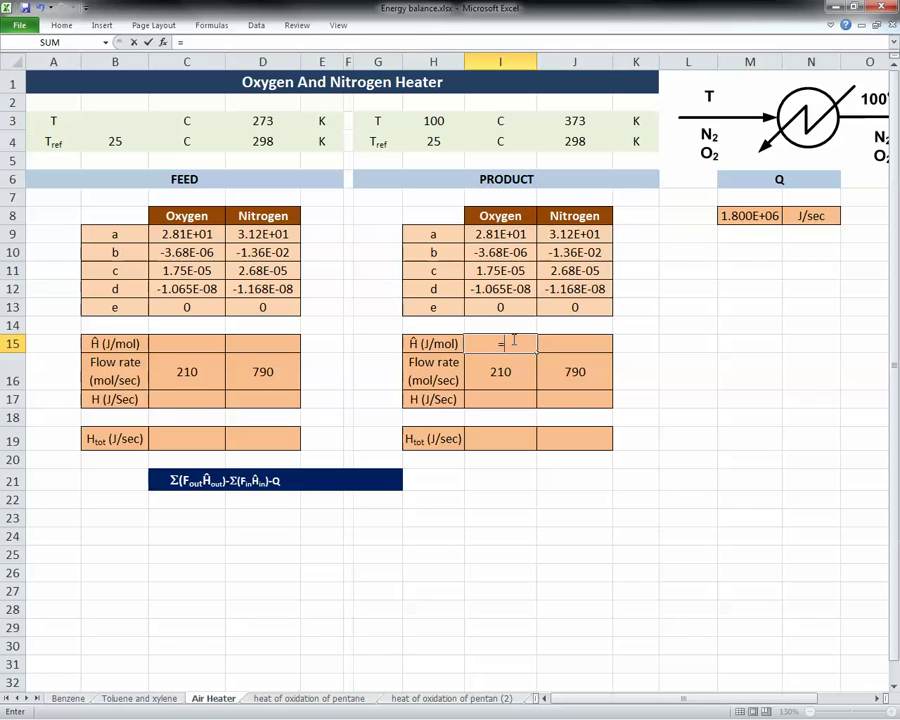
pyautogui.click(517, 231)
pyautogui.write('*(')
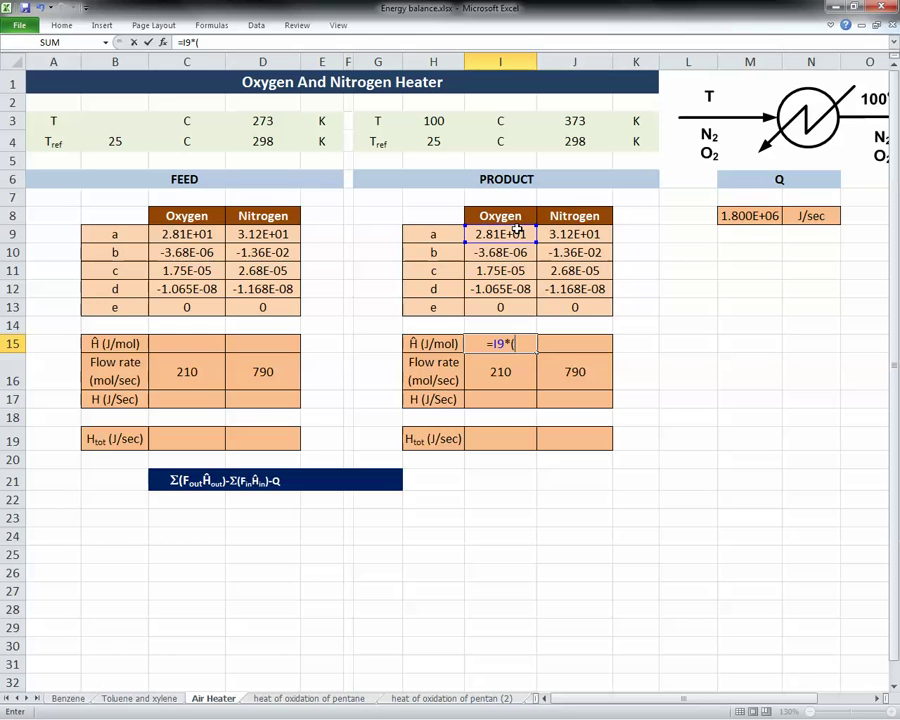
pyautogui.click(433, 121)
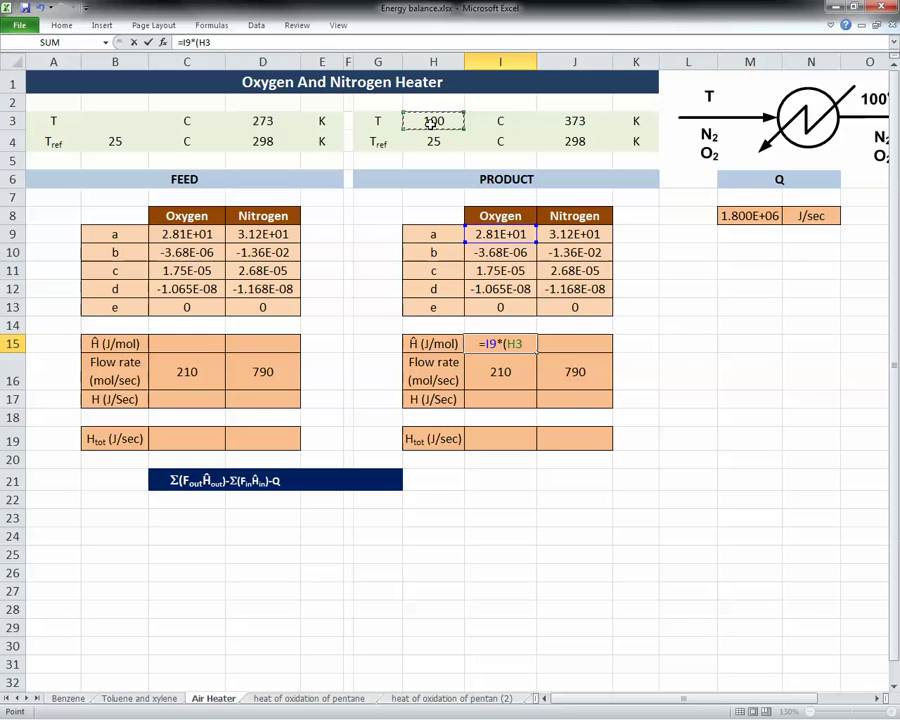
pyautogui.press('Right')
pyautogui.press('Right')
pyautogui.write('-')
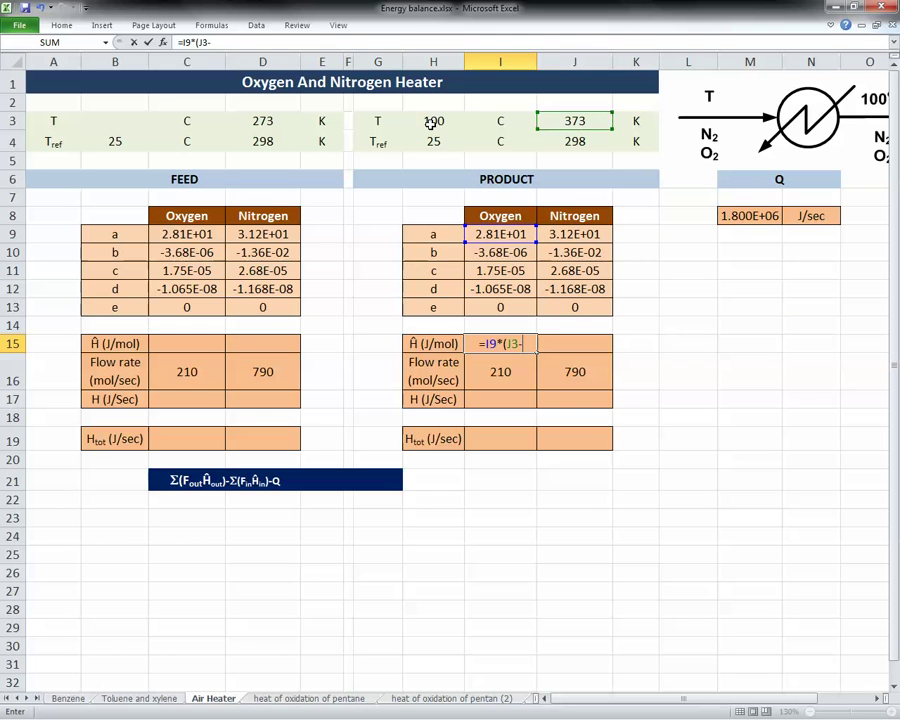
pyautogui.click(567, 137)
pyautogui.write(')')
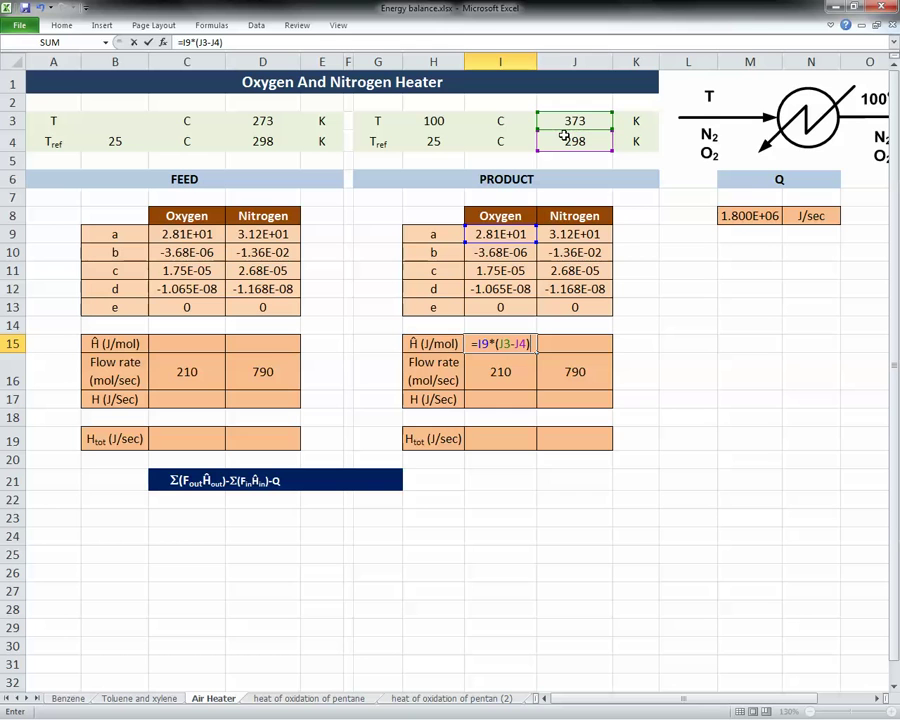
pyautogui.write('+')
# Step: Add the b term +I10/2*(J3^2-J4^2) to the enthalpy formula
pyautogui.press('Up')
pyautogui.press('Up')
pyautogui.press('Up')
pyautogui.press('Up')
pyautogui.press('Up')
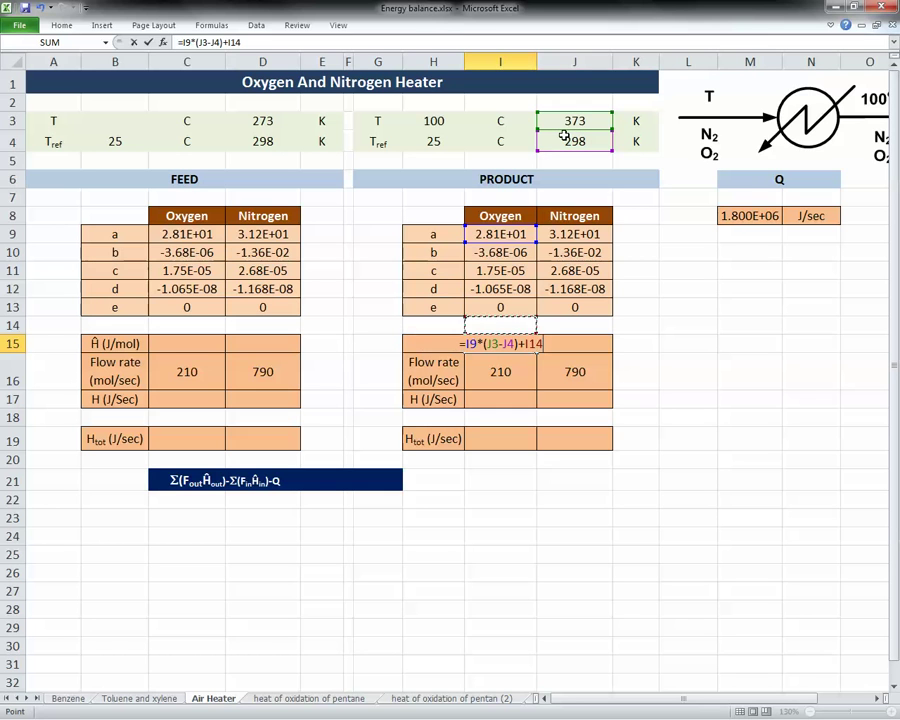
pyautogui.write('/2*(')
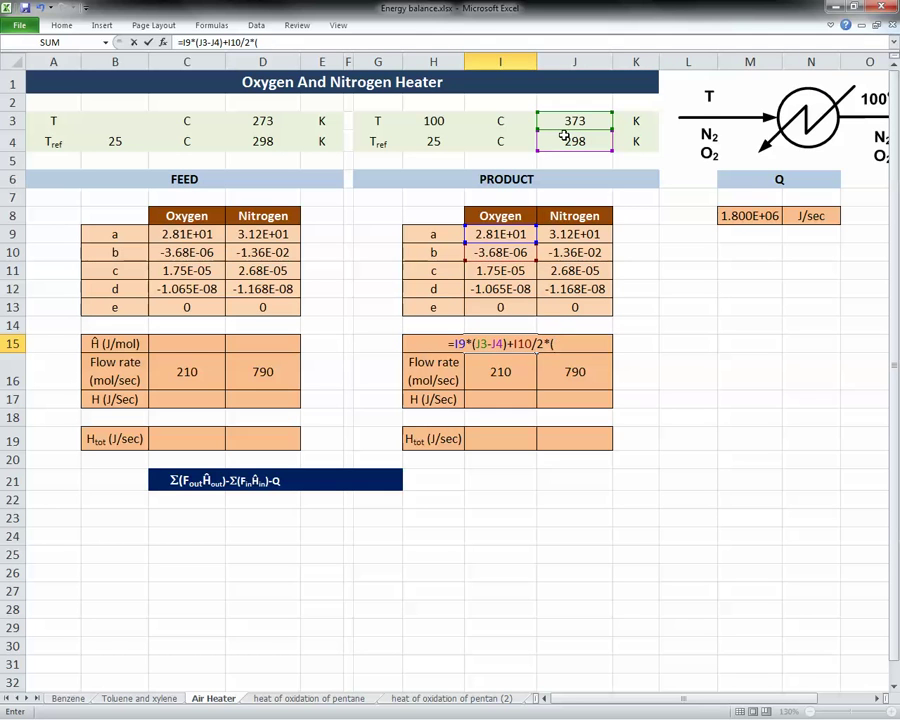
pyautogui.press('Up')
pyautogui.press('Up')
pyautogui.press('Up')
pyautogui.press('Up')
pyautogui.press('Up')
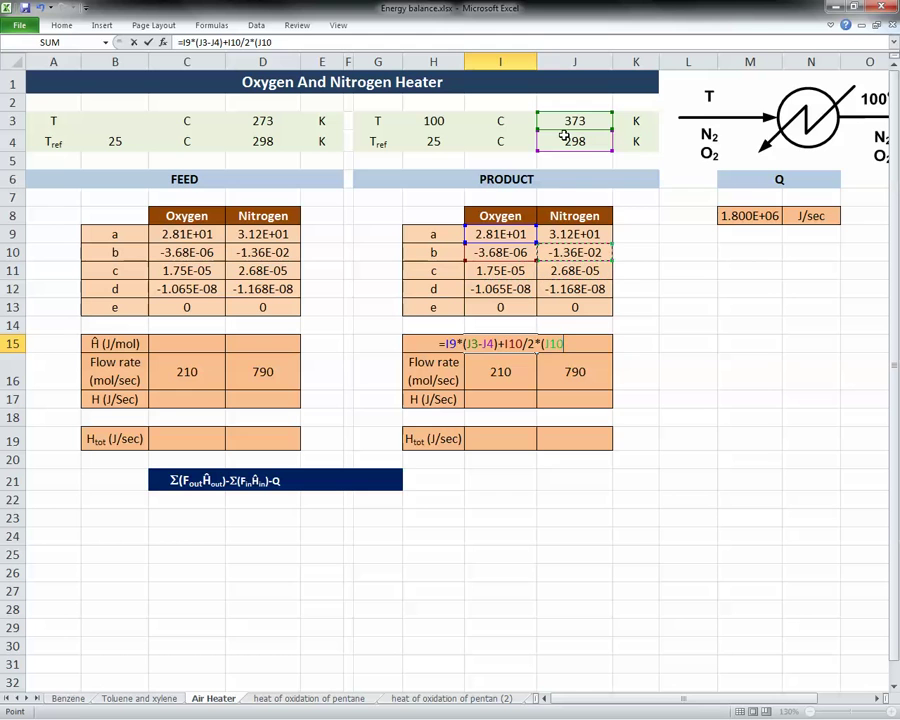
pyautogui.press('Right')
pyautogui.press('Up')
pyautogui.press('Up')
pyautogui.press('Up')
pyautogui.press('Up')
pyautogui.press('Up')
pyautogui.press('Up')
pyautogui.press('Up')
pyautogui.write('-')
pyautogui.click(564, 137)
pyautogui.write(')+')
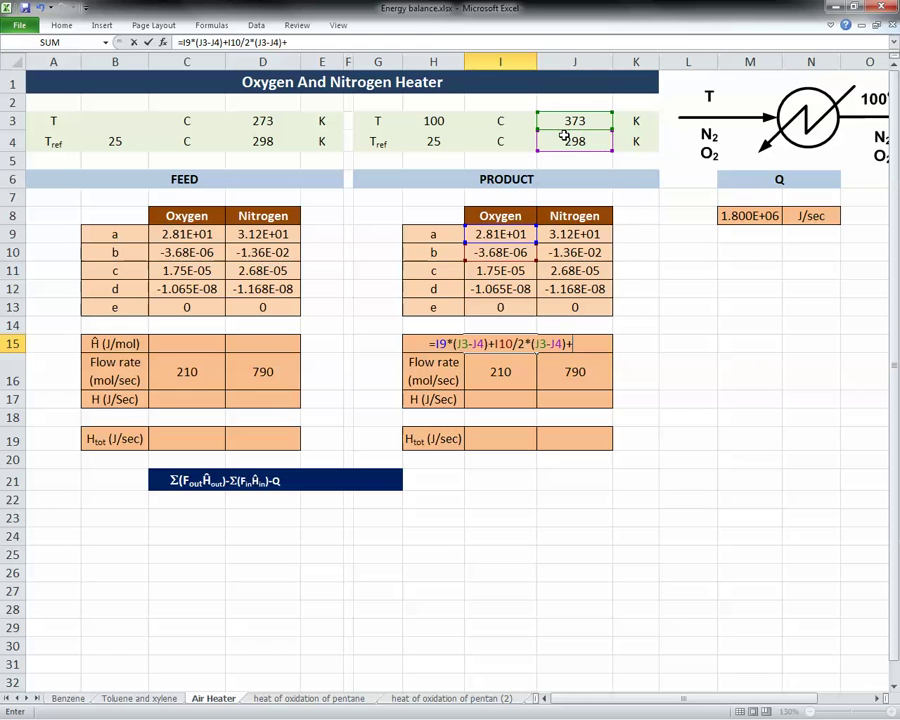
pyautogui.press('Up')
pyautogui.press('Up')
pyautogui.press('Up')
pyautogui.press('Up')
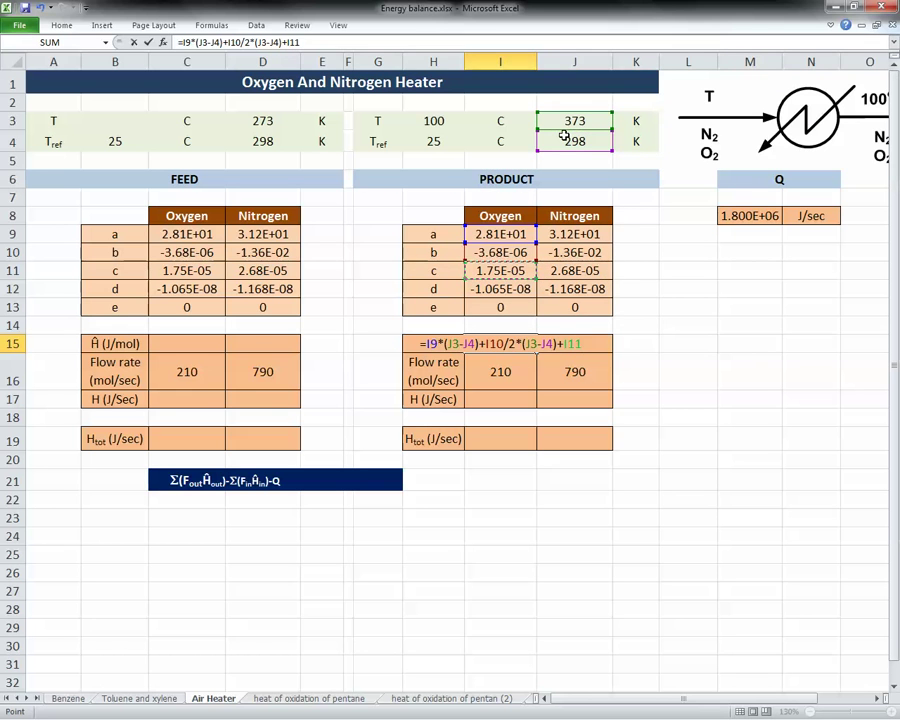
pyautogui.press('BackSpace')
pyautogui.press('BackSpace')
pyautogui.press('BackSpace')
pyautogui.press('BackSpace')
pyautogui.press('BackSpace')
pyautogui.press('BackSpace')
pyautogui.press('BackSpace')
pyautogui.press('BackSpace')
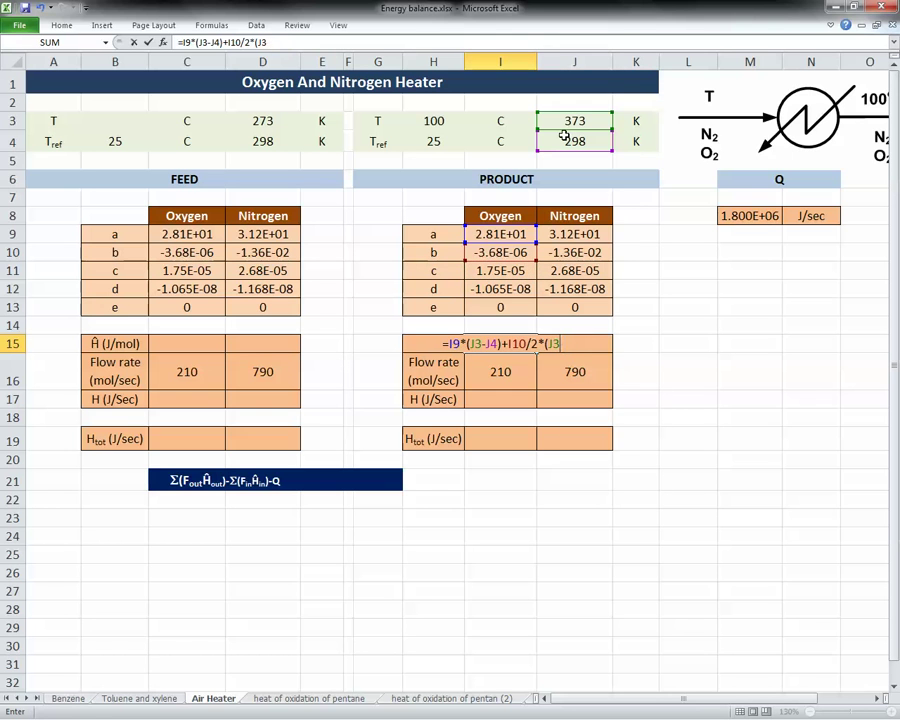
pyautogui.write('^2-')
pyautogui.click(564, 137)
pyautogui.write('^2')
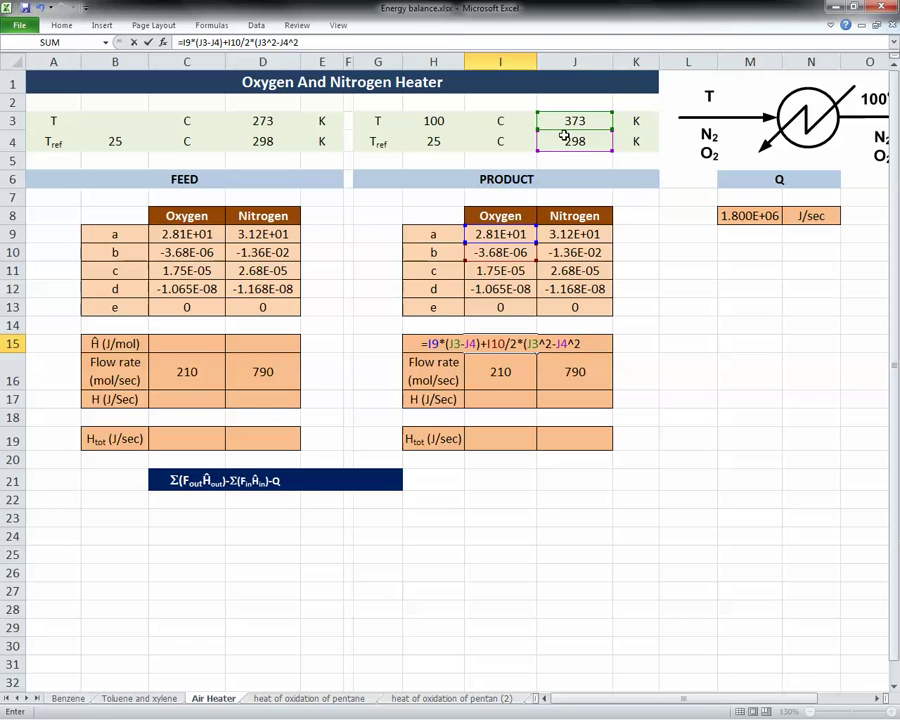
pyautogui.write(')+')
# Step: Add the c and d terms, ending with +I12/4*(J3^4-J4^4)
pyautogui.press('Up')
pyautogui.press('Up')
pyautogui.press('Up')
pyautogui.press('Up')
pyautogui.press('Up')
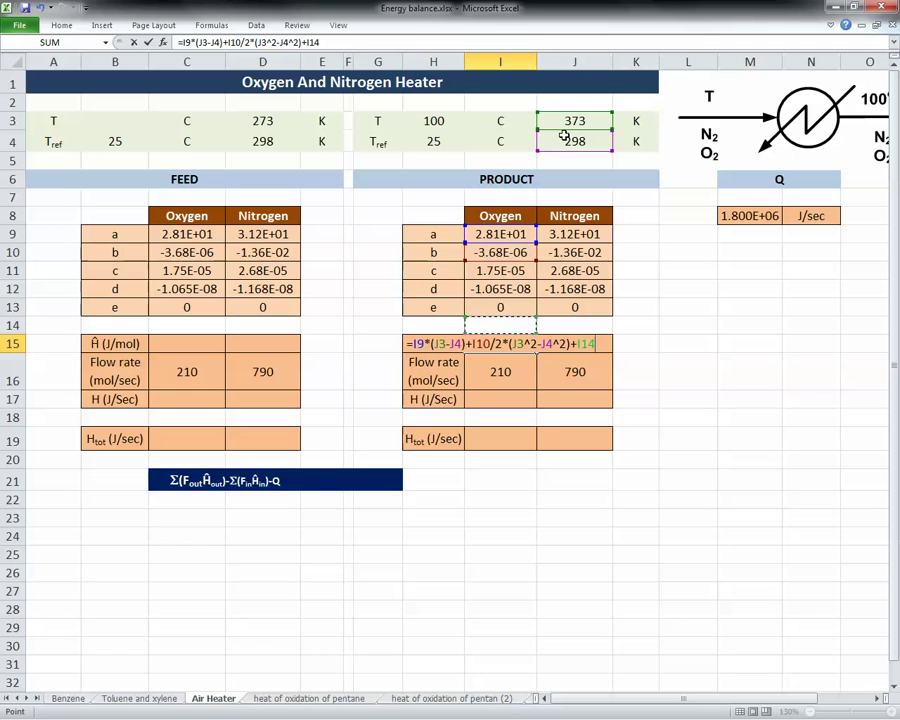
pyautogui.press('Down')
pyautogui.write('/3')
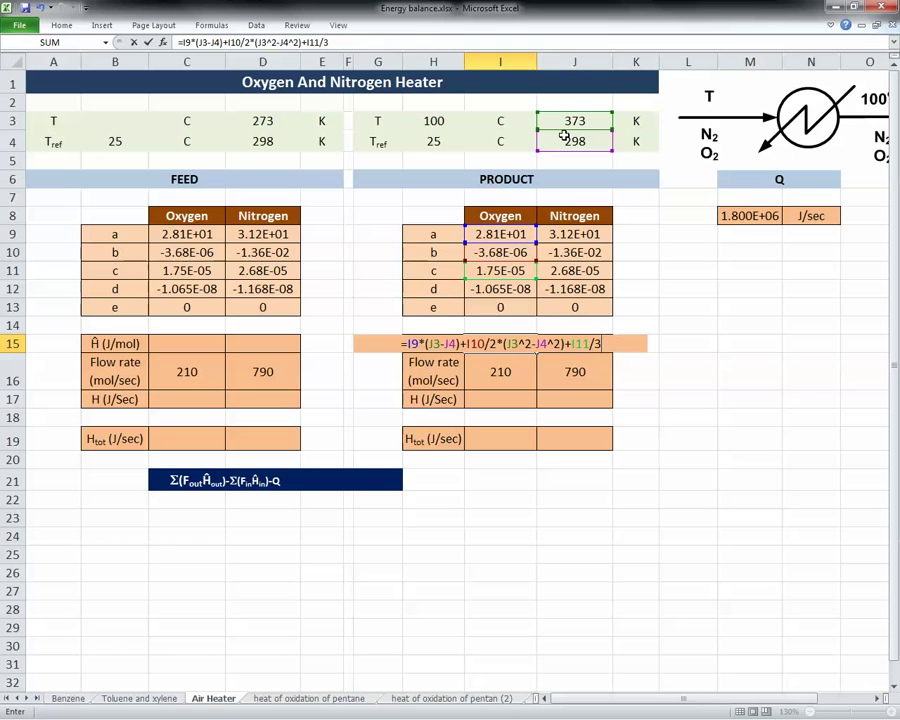
pyautogui.write('*(')
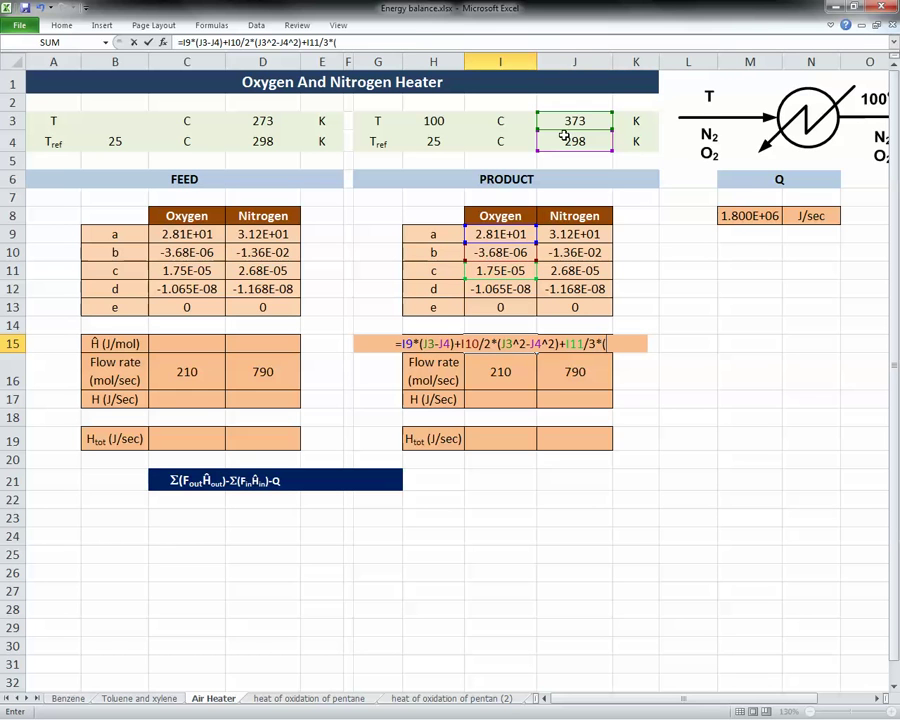
pyautogui.click(565, 121)
pyautogui.write('^')
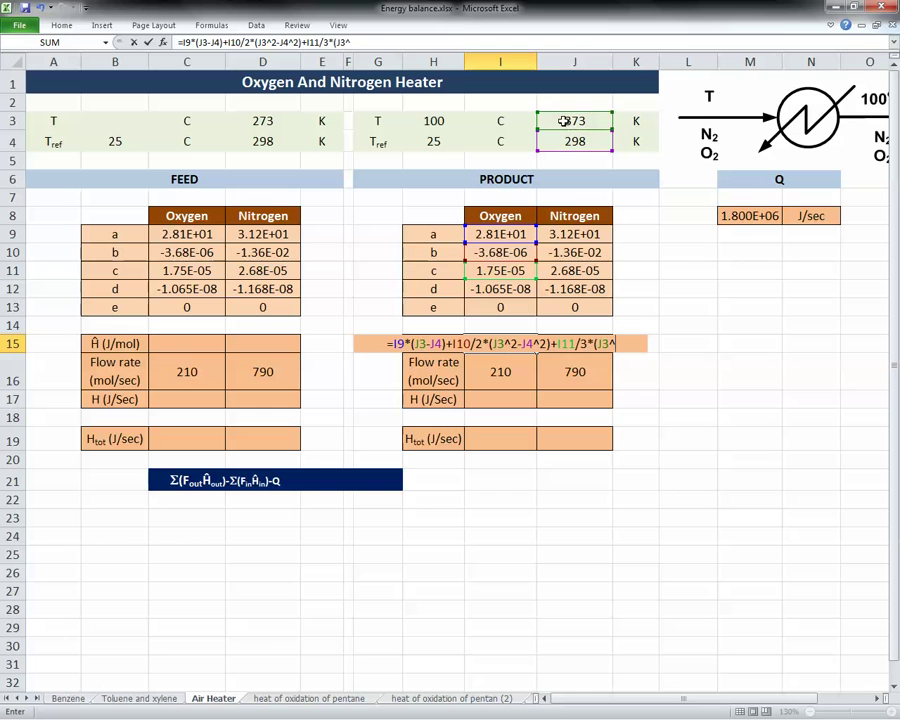
pyautogui.write('3-J4')
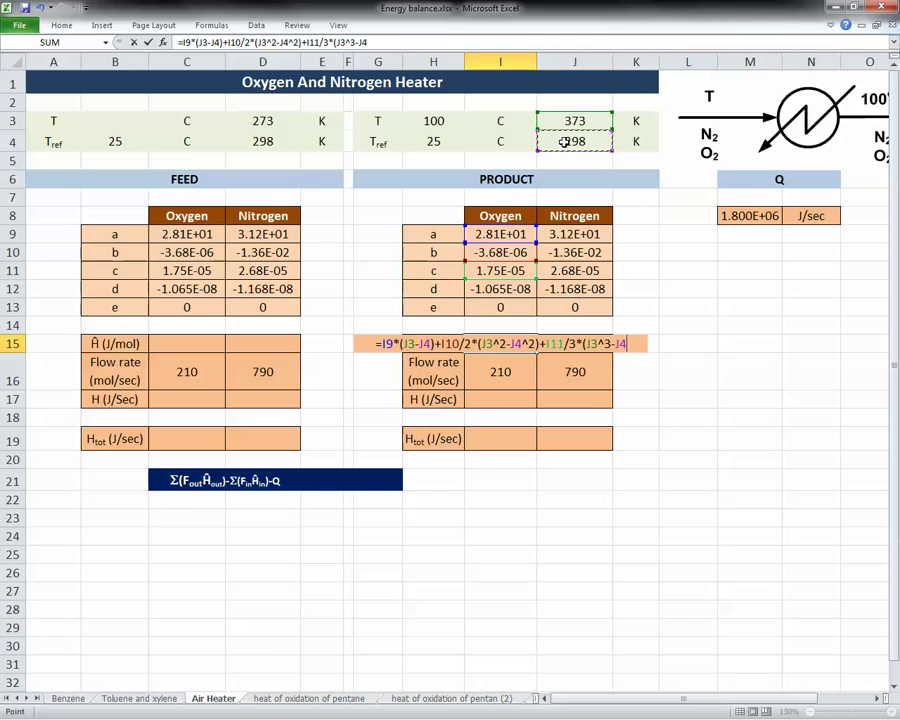
pyautogui.write('^J4)')
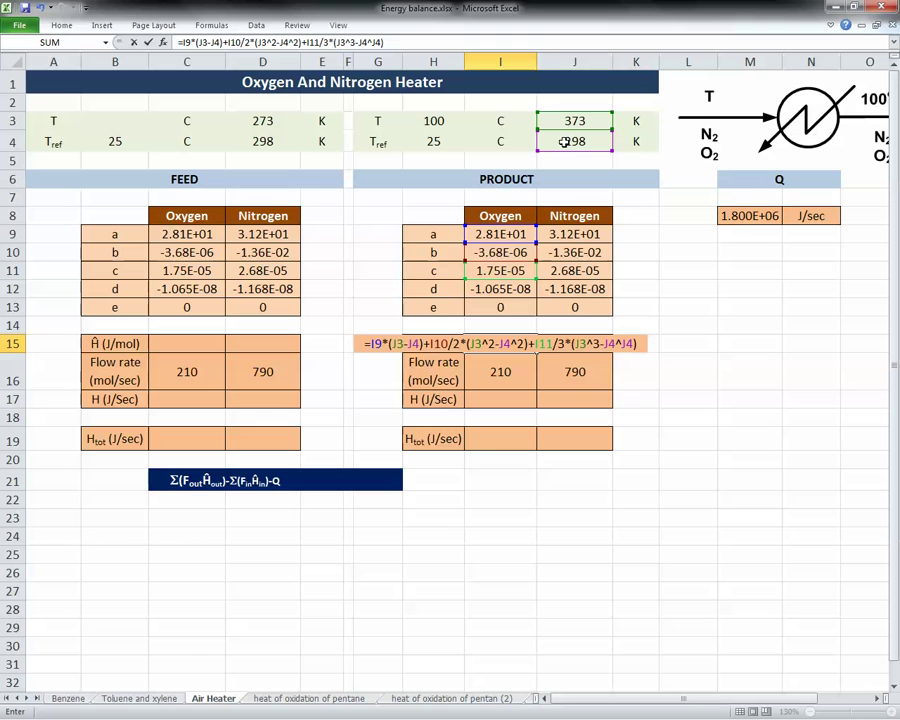
pyautogui.write('+')
pyautogui.press('Up')
pyautogui.press('Up')
pyautogui.press('Up')
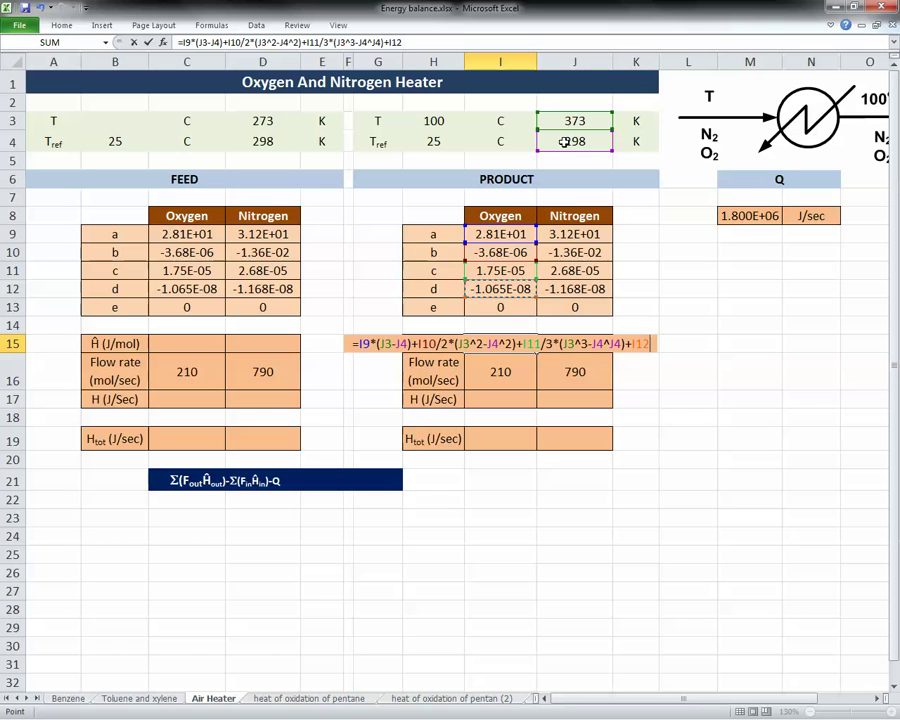
pyautogui.write('/4*(')
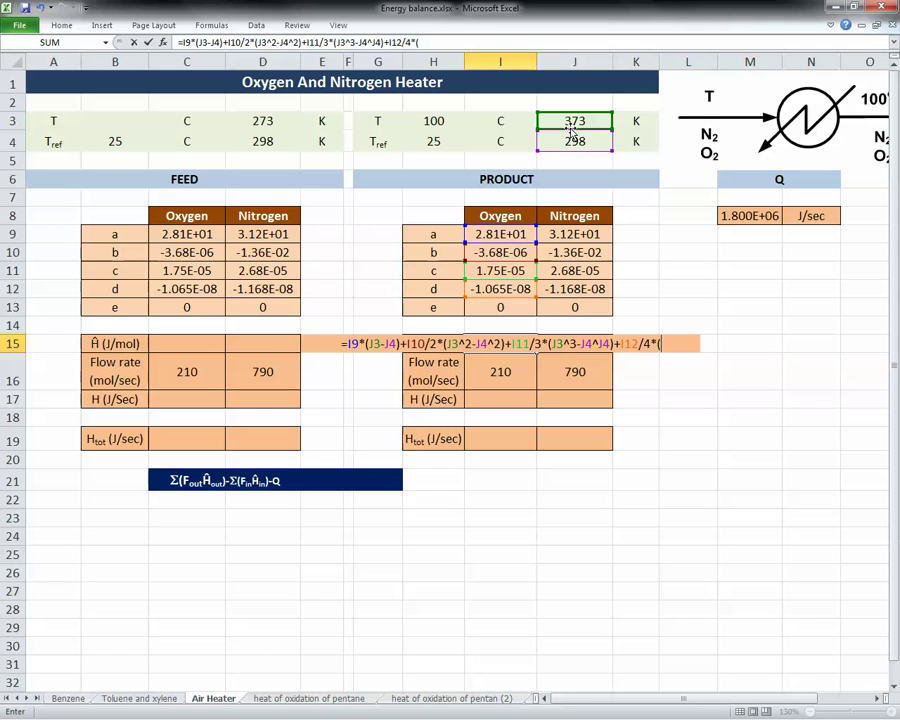
pyautogui.click(568, 126)
pyautogui.write('^4-J4')
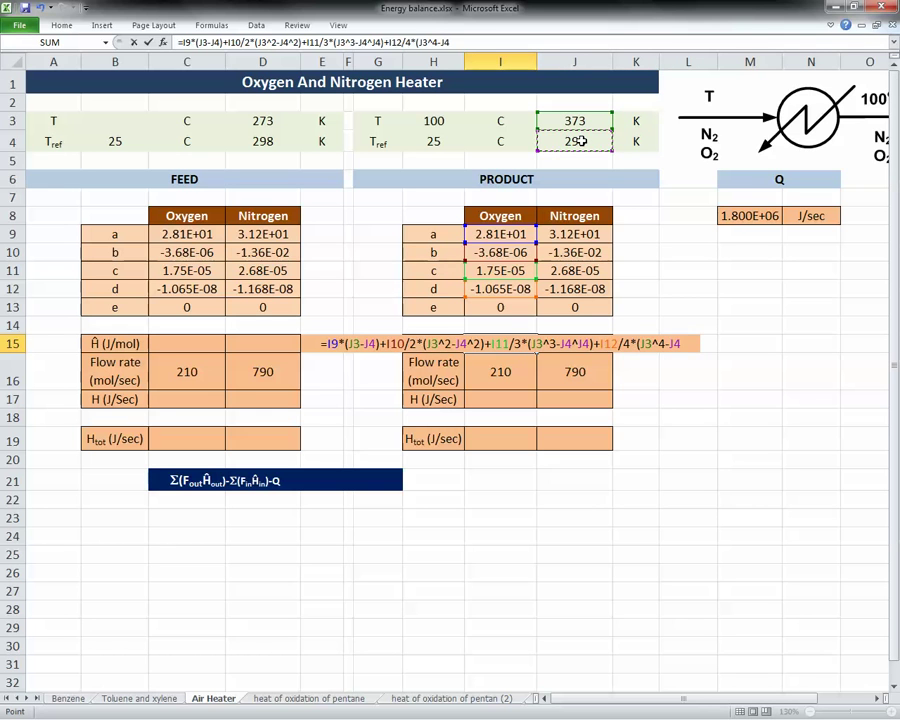
pyautogui.write('^4)')
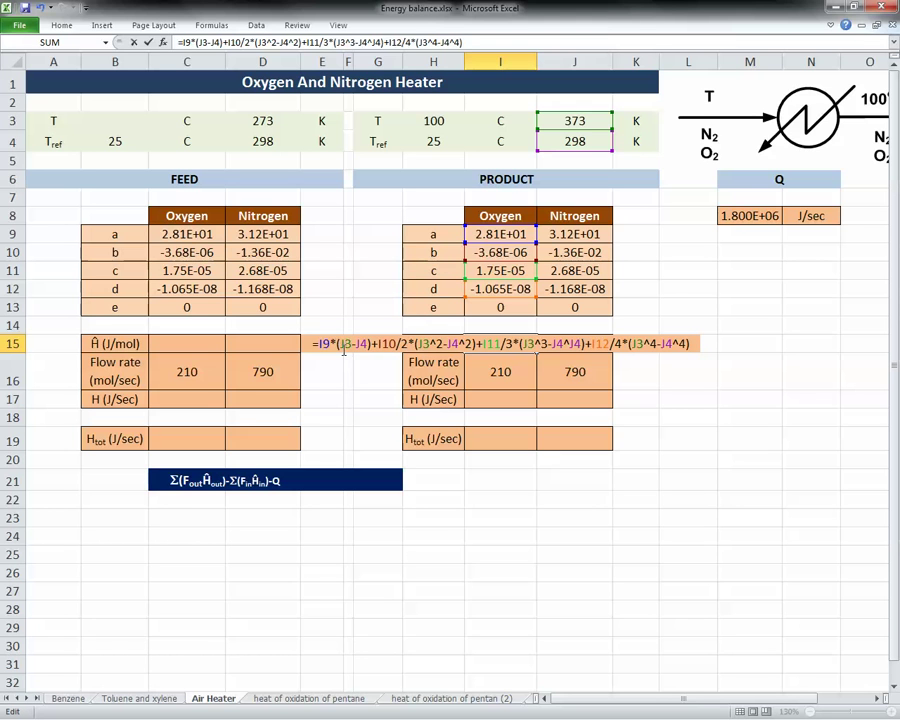
# Step: Convert all eight J3/J4 references in the I15 formula to $J$3/$J$4 and enter it
pyautogui.press('F4')
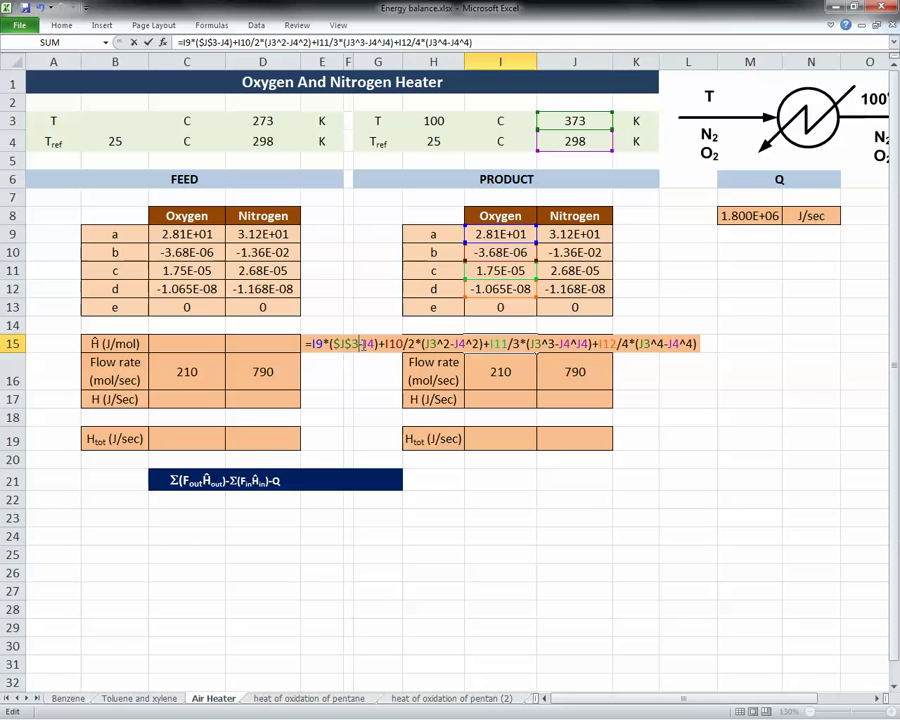
pyautogui.click(362, 343)
pyautogui.press('F4')
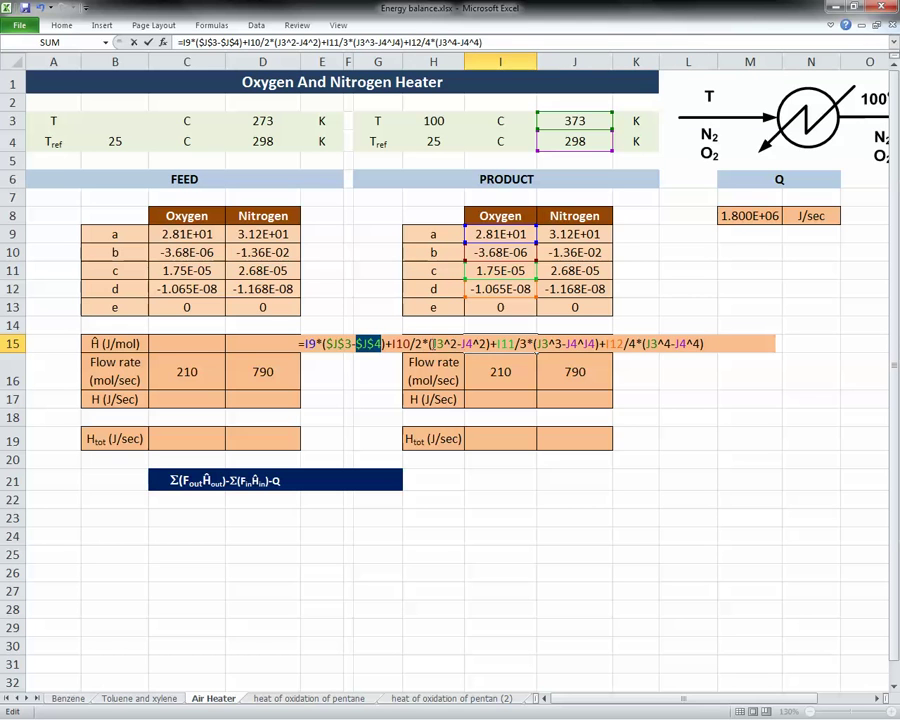
pyautogui.click(432, 343)
pyautogui.press('F4')
pyautogui.click(470, 343)
pyautogui.press('F4')
pyautogui.click(557, 343)
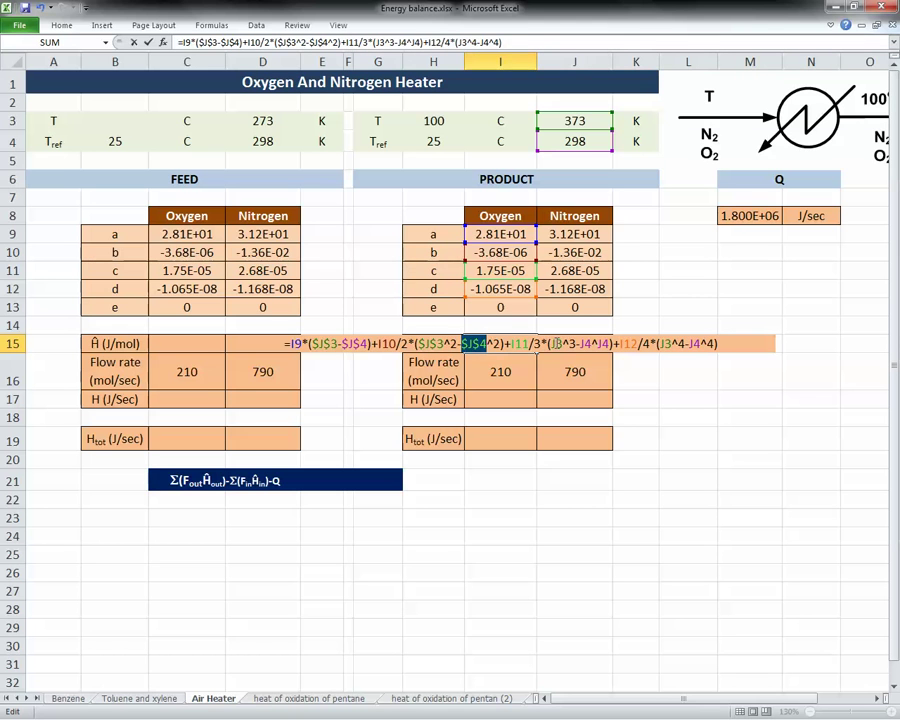
pyautogui.press('F4')
pyautogui.click(595, 343)
pyautogui.press('F4')
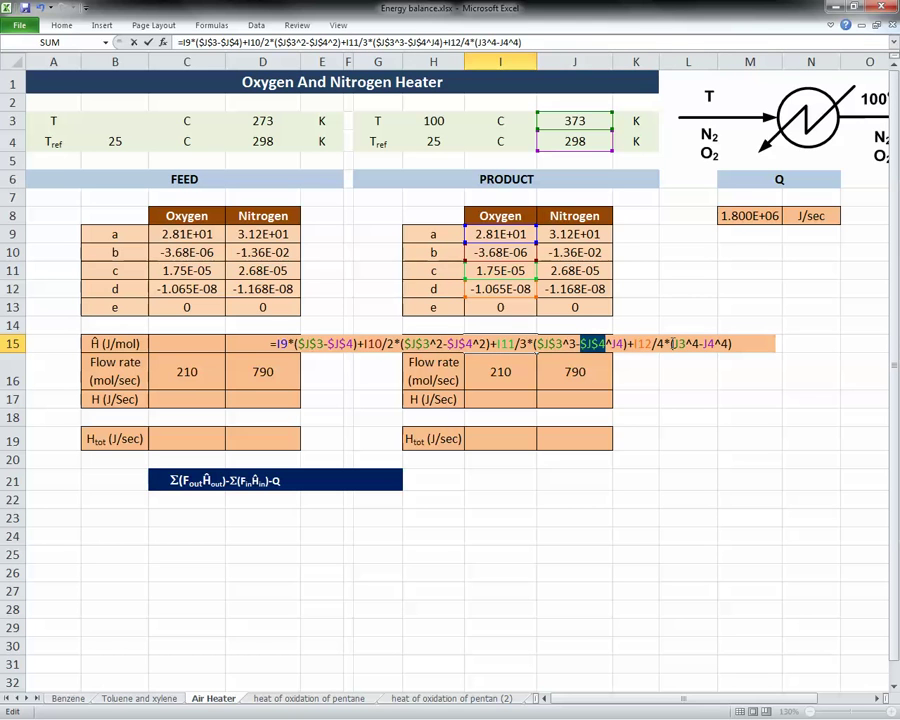
pyautogui.click(678, 343)
pyautogui.press('F4')
pyautogui.click(714, 343)
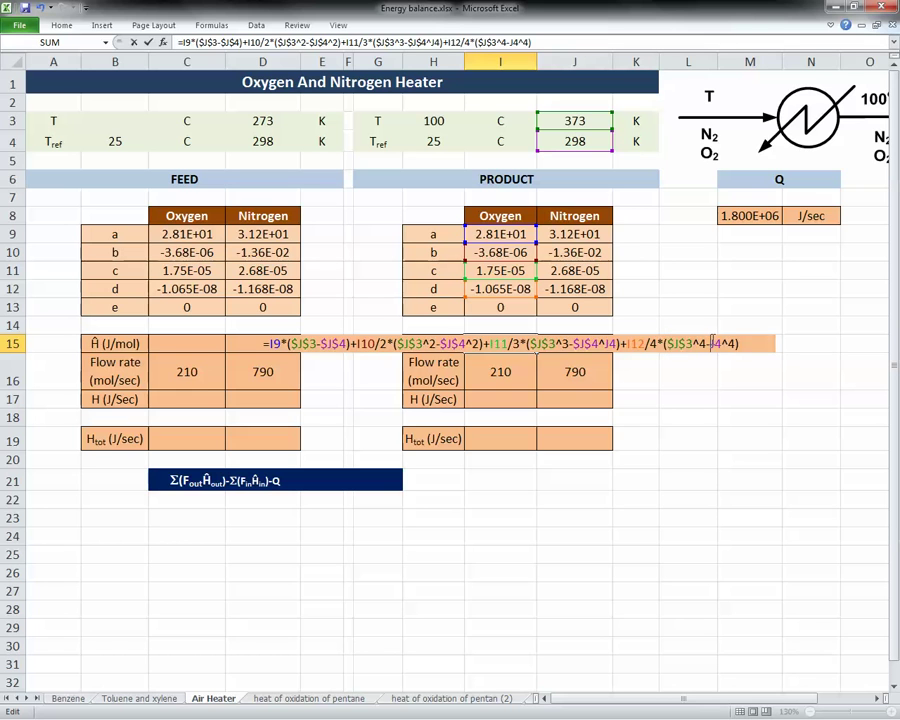
pyautogui.press('F4')
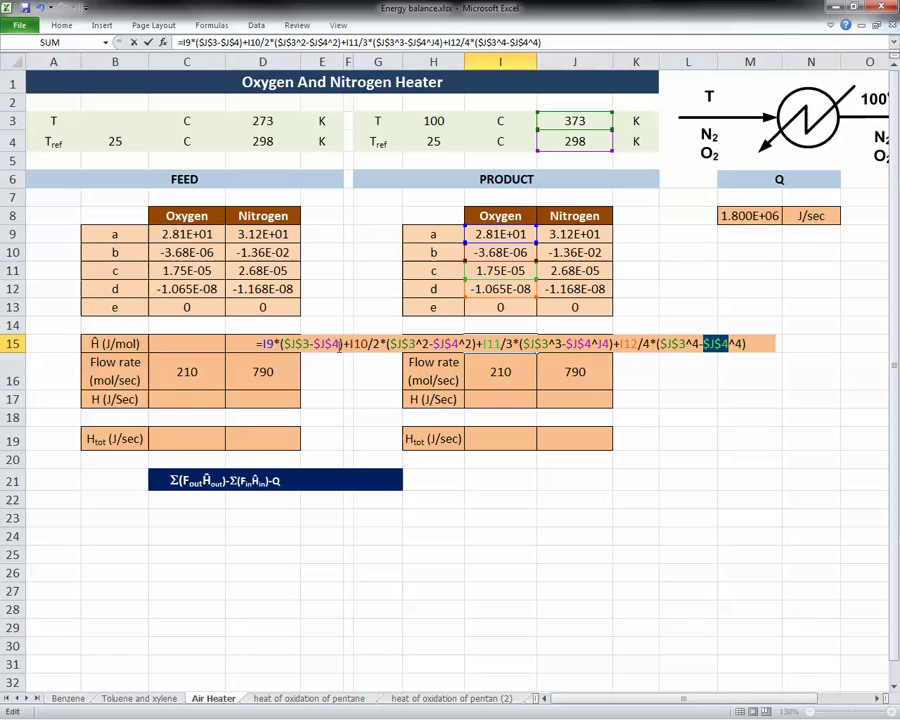
pyautogui.press('Return')
pyautogui.doubleClick(508, 342)
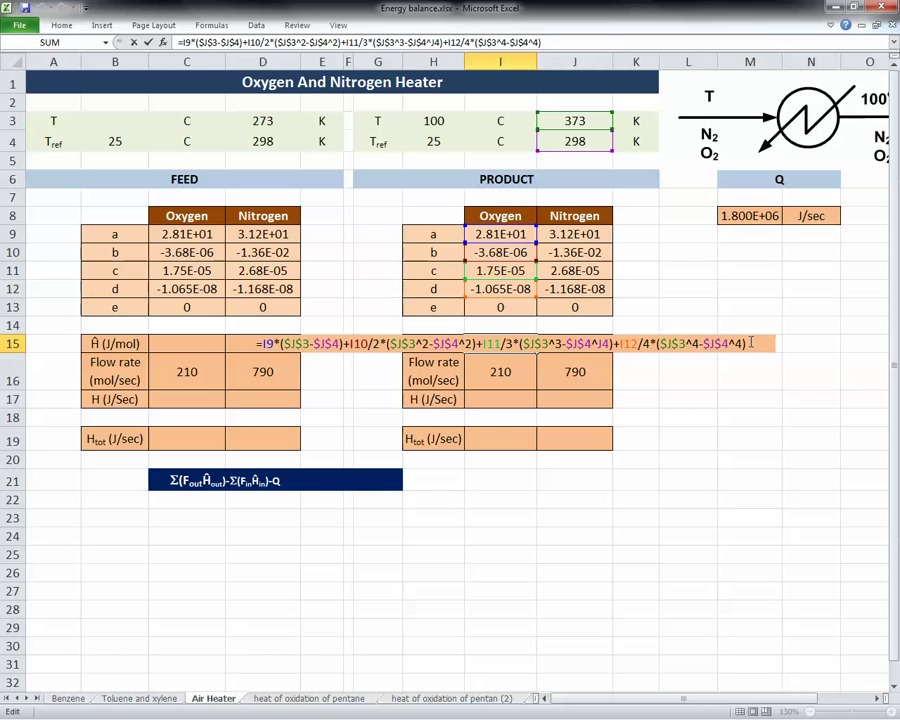
# Step: Fix the #NUM! error by changing the wrong c-term exponent to 3, giving 2.225E+03 J/mol
pyautogui.press('Return')
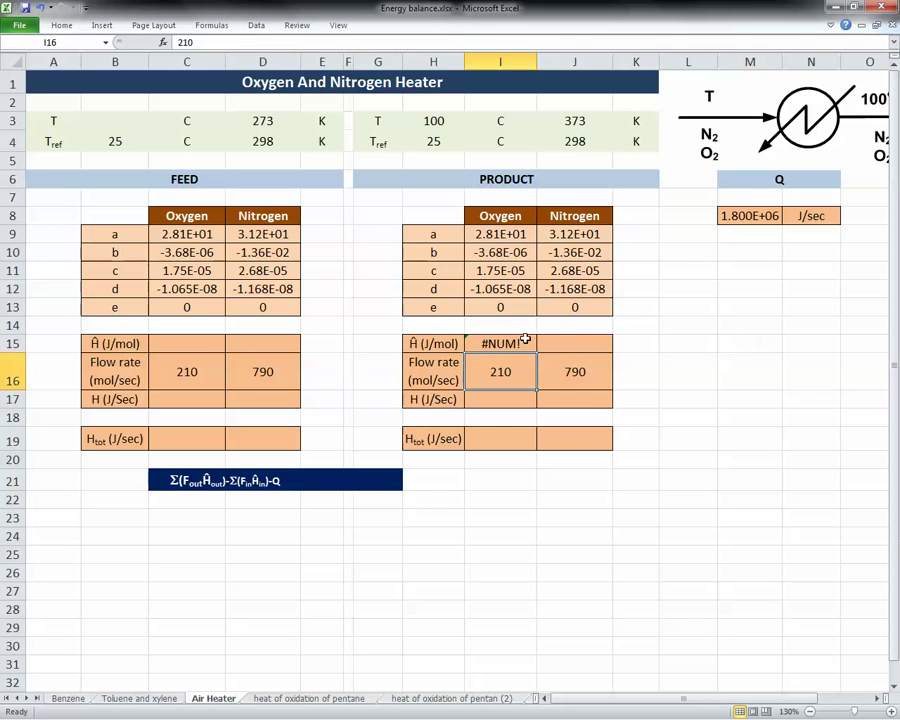
pyautogui.click(509, 341)
pyautogui.click(452, 343)
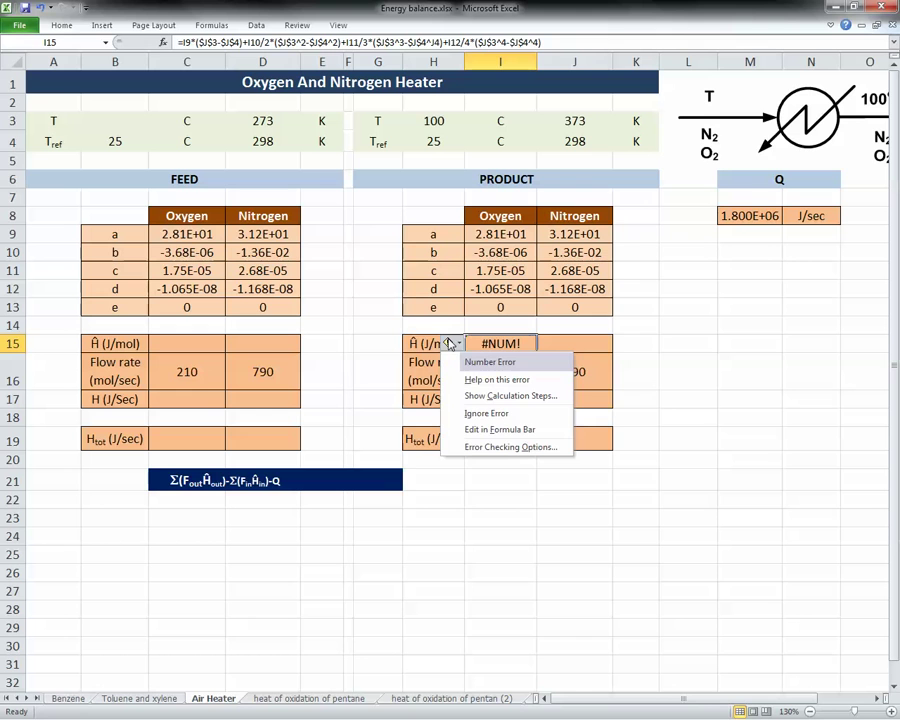
pyautogui.click(460, 343)
pyautogui.doubleClick(500, 343)
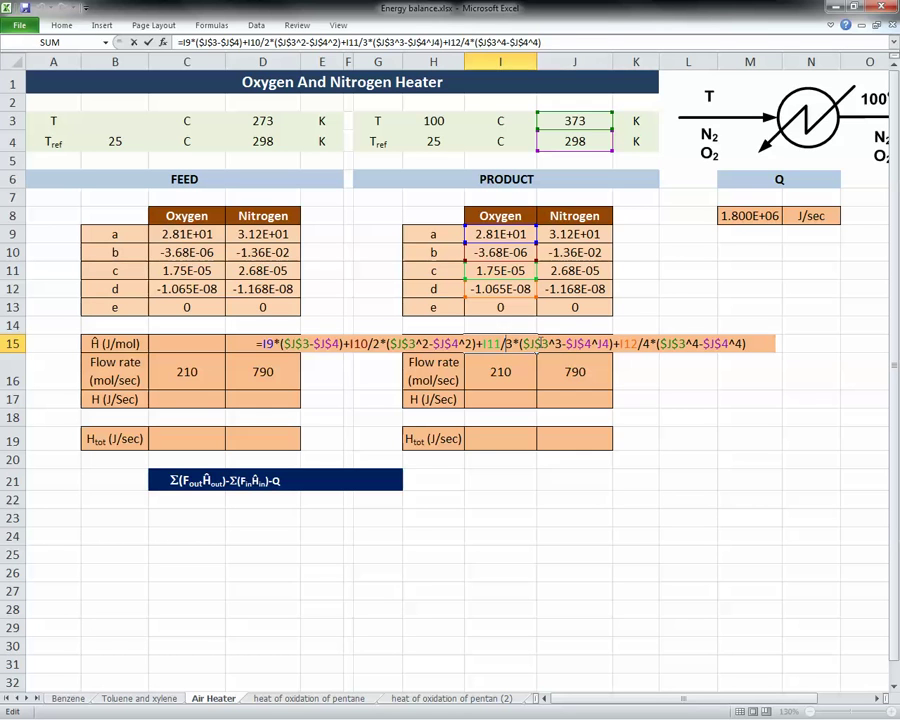
pyautogui.doubleClick(603, 343)
pyautogui.write('3')
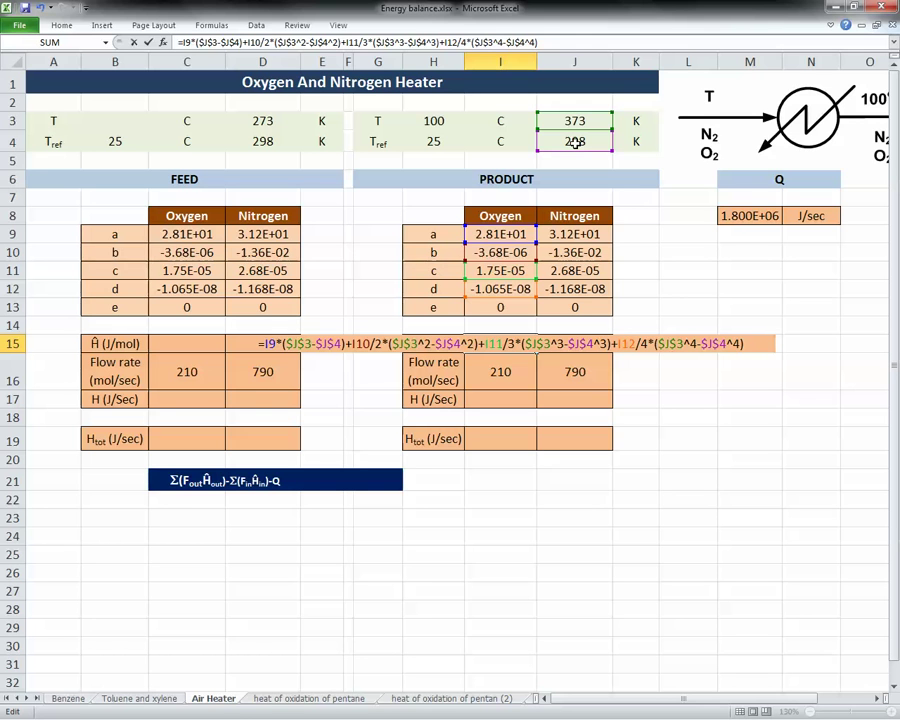
pyautogui.press('Return')
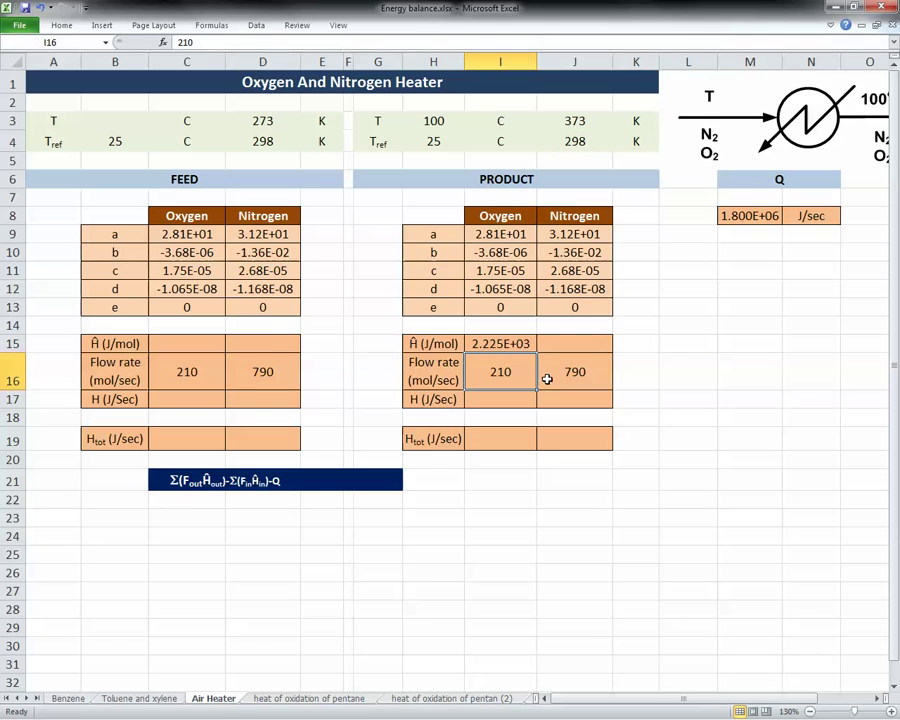
pyautogui.click(533, 348)
# Step: Copy the oxygen enthalpy formula to J15 for nitrogen, using coefficients J9–J12
pyautogui.moveTo(536, 352); pyautogui.dragTo(612, 352)
pyautogui.doubleClick(563, 344)
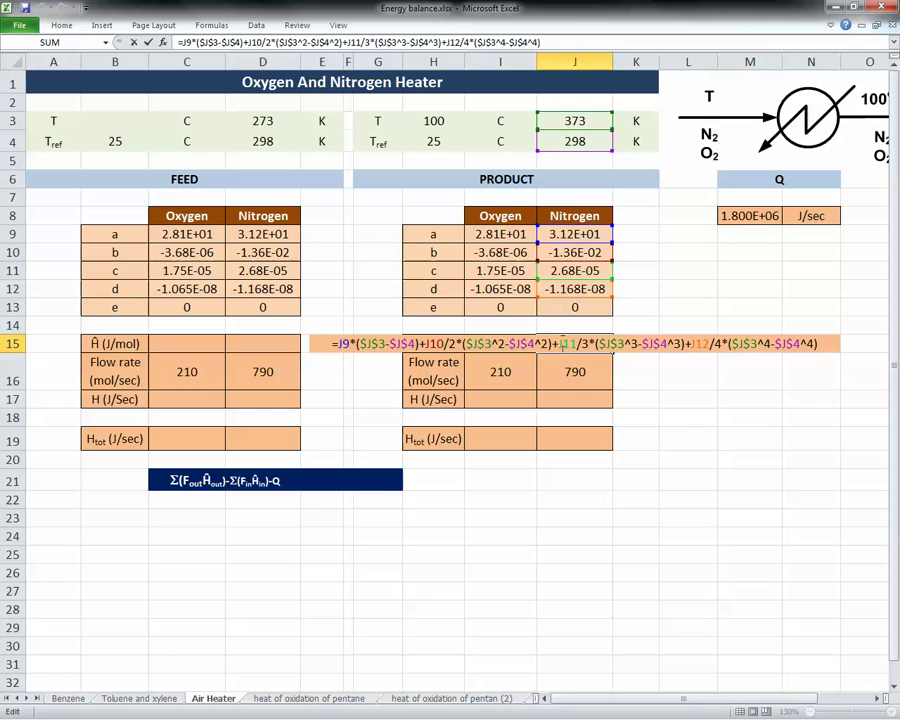
pyautogui.press('Return')
# Step: Compute heat flows =I15*I16 in I17 and copy to J17 (4.673E+05 and 1.729E+06 J/Sec)
pyautogui.click(504, 400)
pyautogui.write('=')
pyautogui.press('Up')
pyautogui.press('Up')
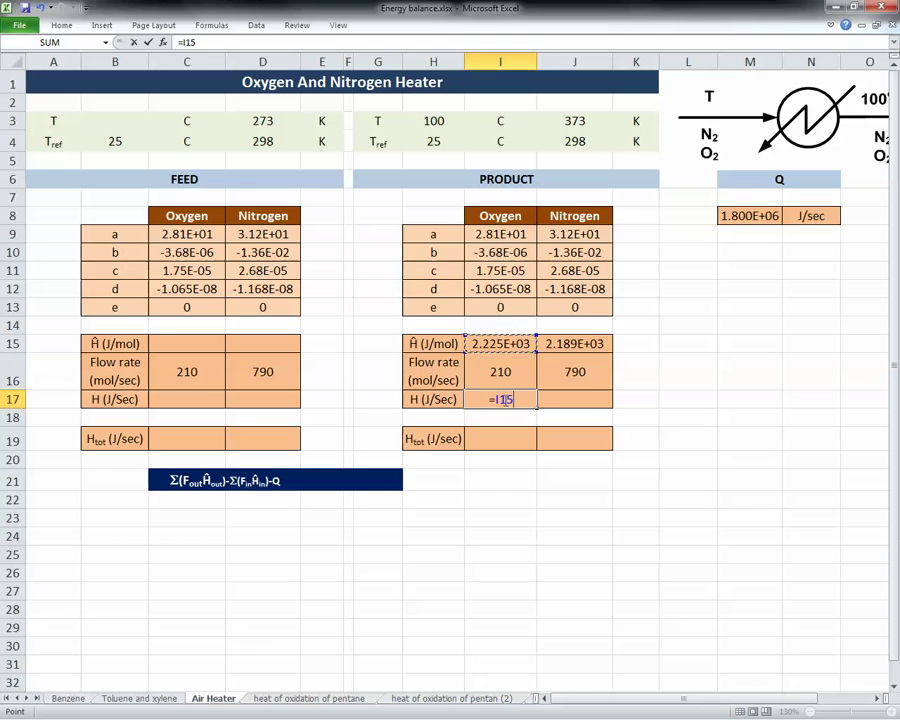
pyautogui.write('*')
pyautogui.press('Up')
pyautogui.press('Return')
pyautogui.click(504, 400)
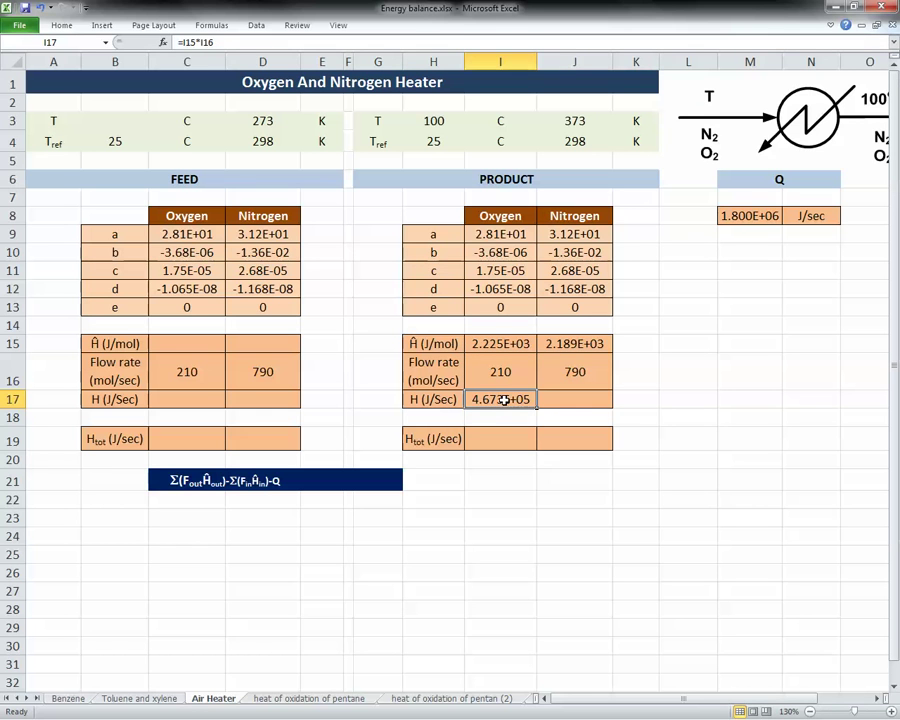
pyautogui.hotkey('ctrl', 'c')
pyautogui.press('Right')
pyautogui.hotkey('ctrl', 'v')
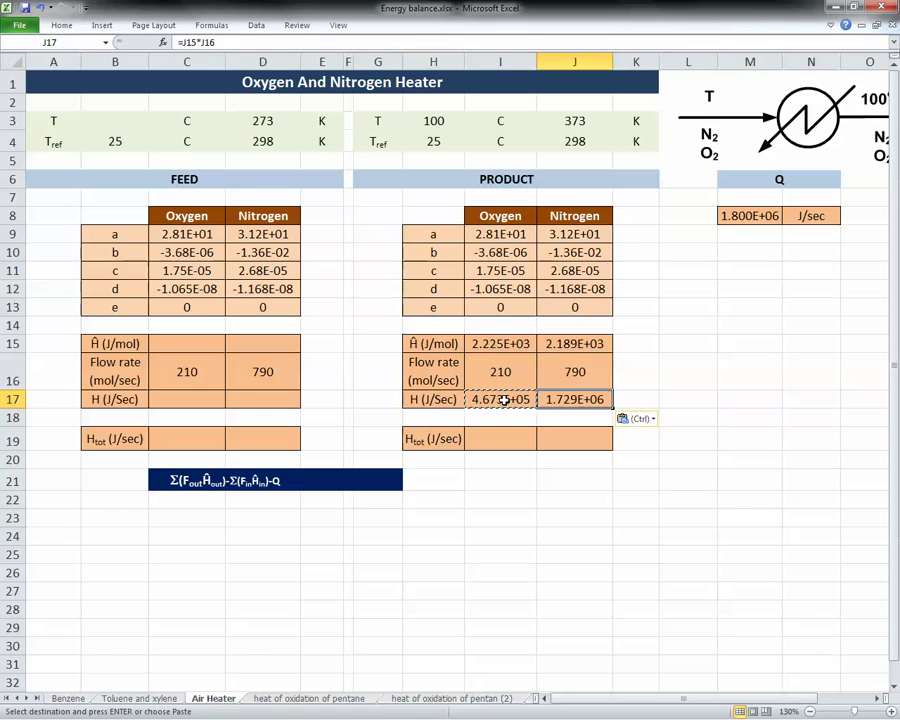
pyautogui.press('Escape')
# Step: Total the product heat flows with =I17+J17 in I19 (2.196E+06), labelled J/Sec
pyautogui.click(498, 441)
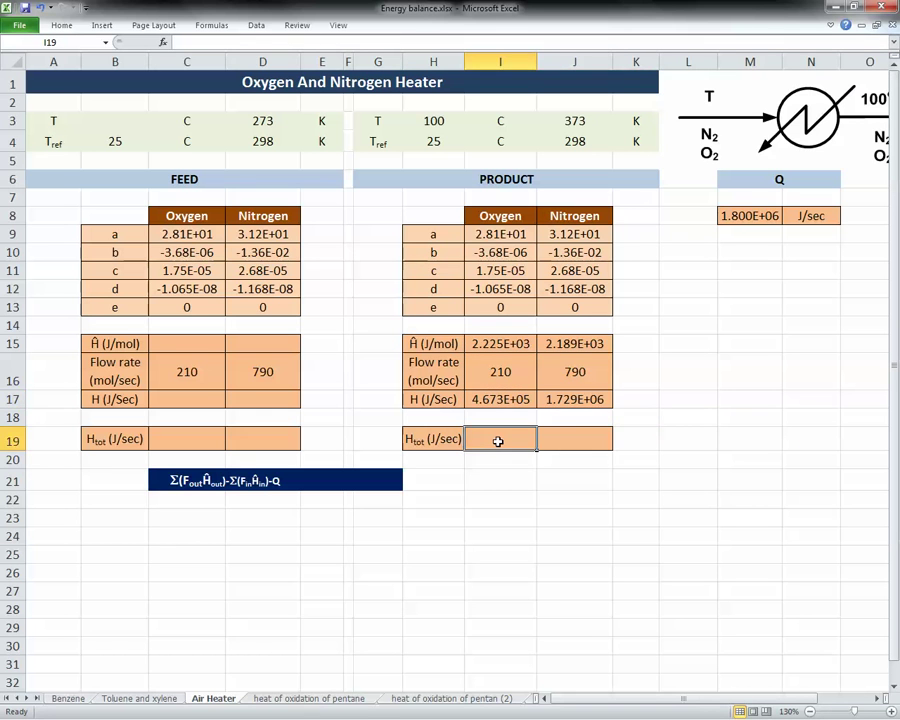
pyautogui.write('=')
pyautogui.press('Up')
pyautogui.press('Up')
pyautogui.write('+')
pyautogui.press('Up')
pyautogui.press('Up')
pyautogui.press('Up')
pyautogui.press('Down')
pyautogui.press('Right')
pyautogui.press('Tab')
pyautogui.write('J/')
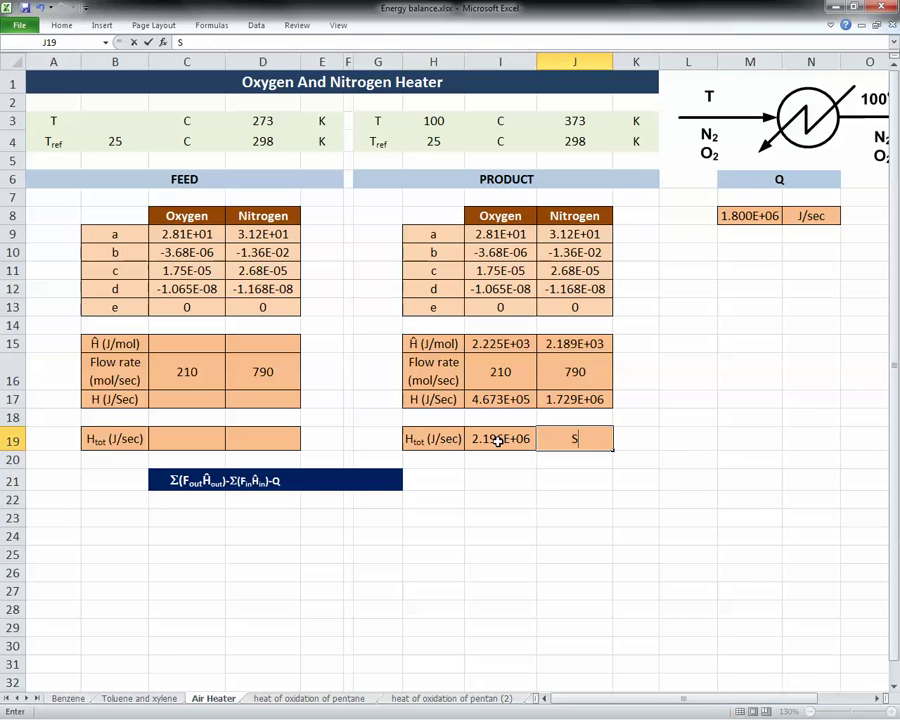
pyautogui.write('Se')
pyautogui.press('BackSpace')
pyautogui.write('s')
pyautogui.press('BackSpace')
pyautogui.write('ec')
pyautogui.press('Return')
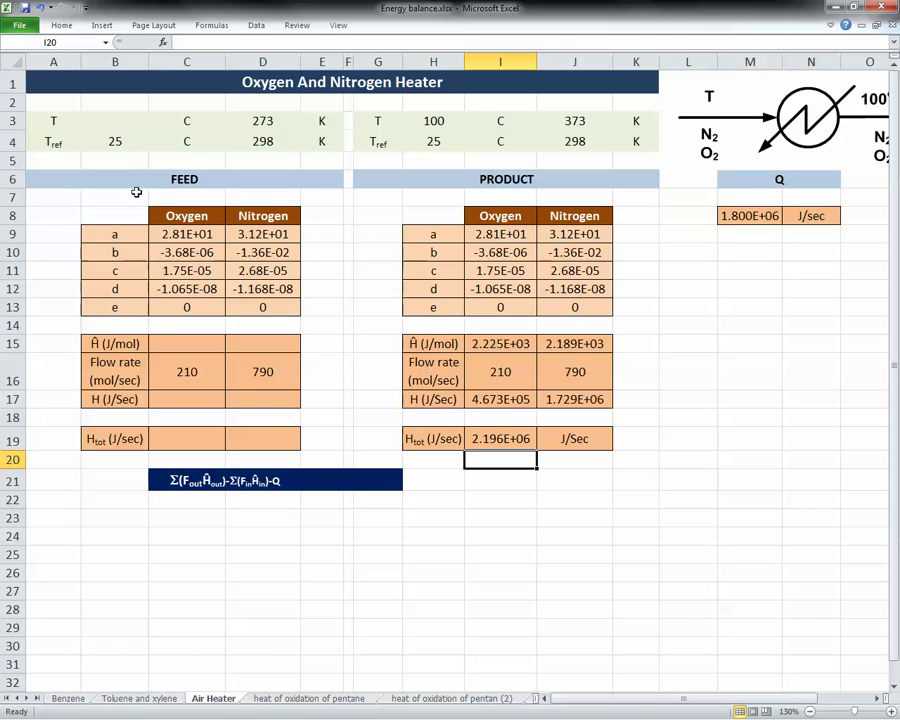
# Step: Enter 60 °C as the feed temperature in B3 and begin a formula in C15
pyautogui.click(126, 128)
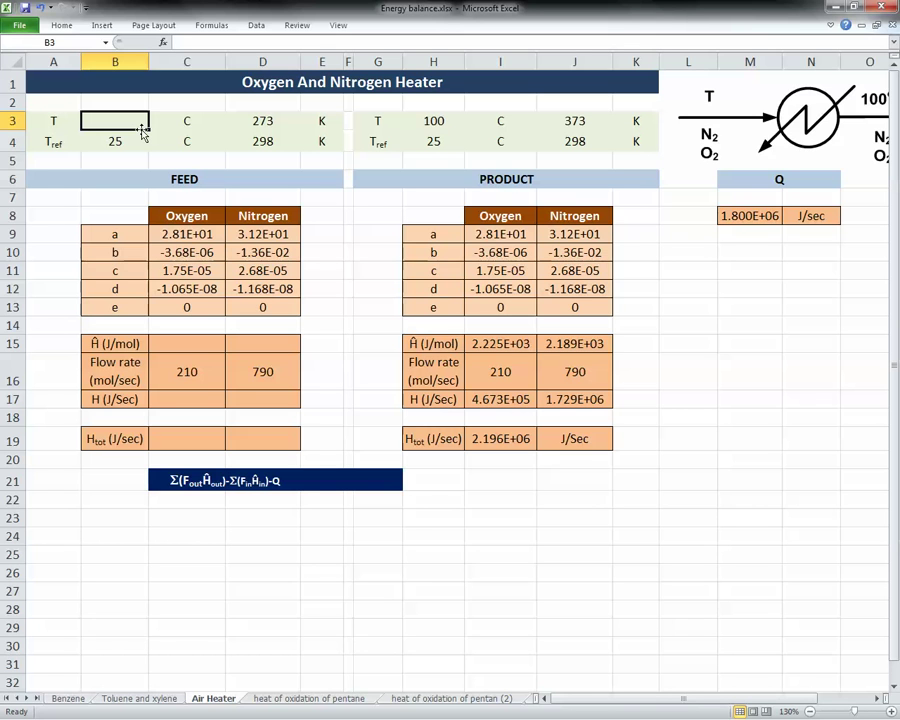
pyautogui.write('60')
pyautogui.hotkey('ctrl', 'Return')
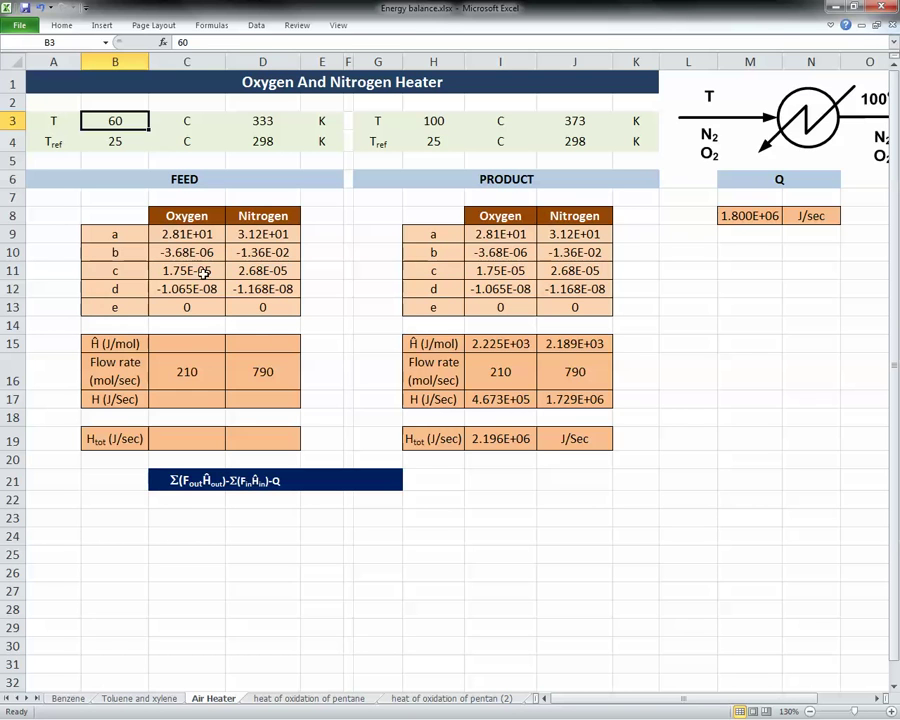
pyautogui.click(210, 346)
pyautogui.write('=')
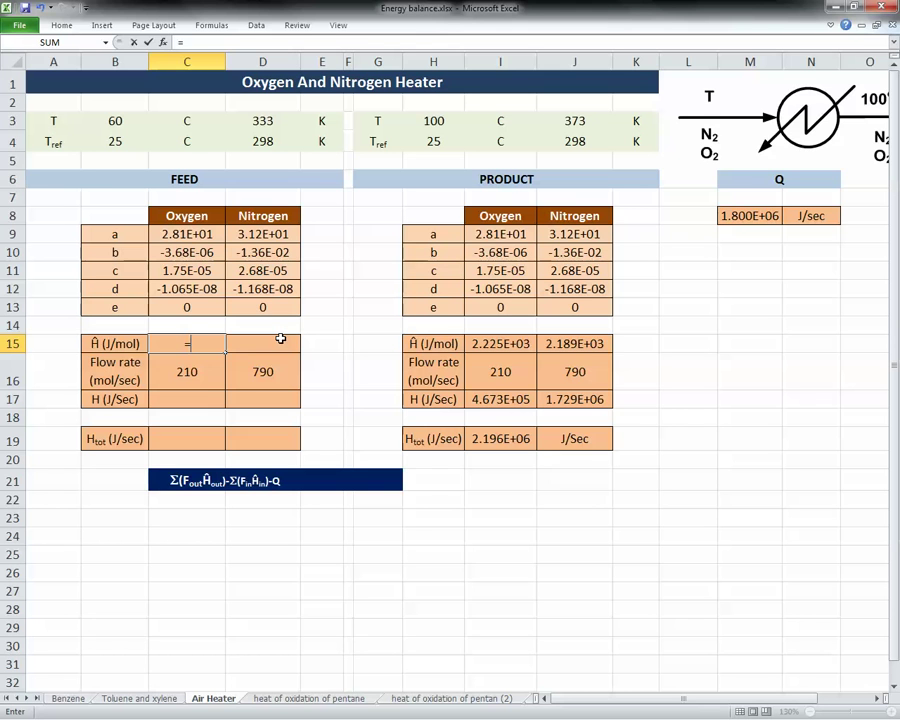
# Step: Copy the product oxygen enthalpy formula from I15 into feed cell C15
pyautogui.press('Escape')
pyautogui.click(495, 347)
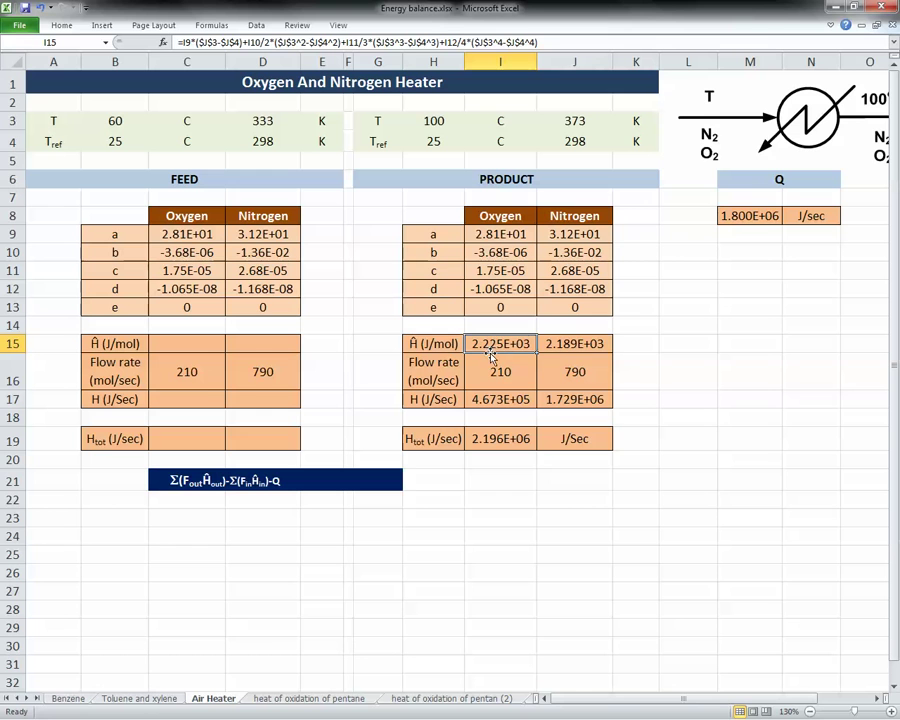
pyautogui.moveTo(461, 352); pyautogui.dragTo(197, 352)
pyautogui.doubleClick(510, 344)
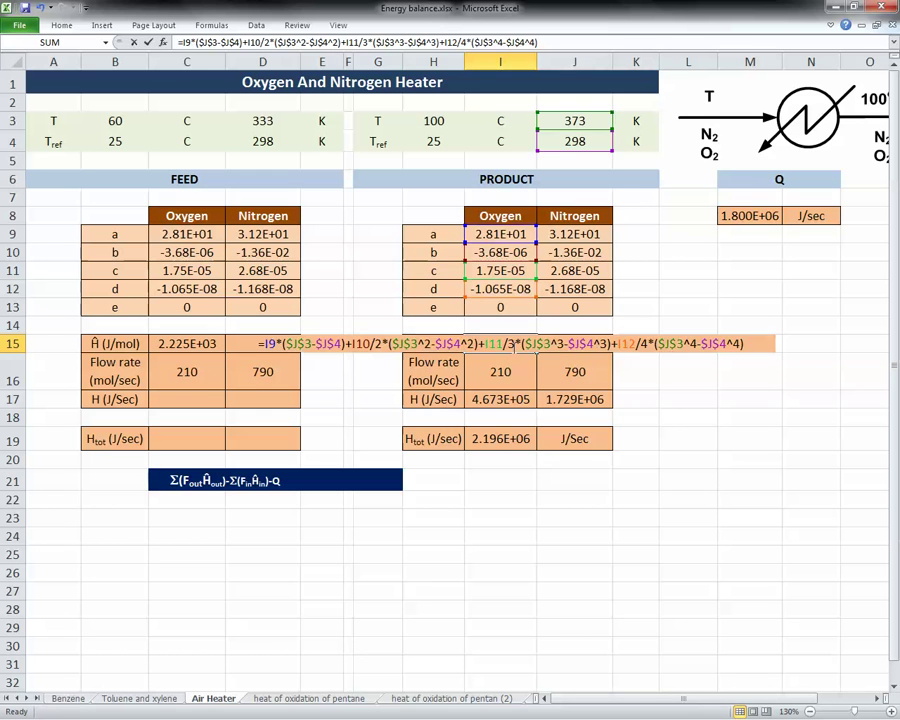
pyautogui.press('Escape')
pyautogui.doubleClick(197, 344)
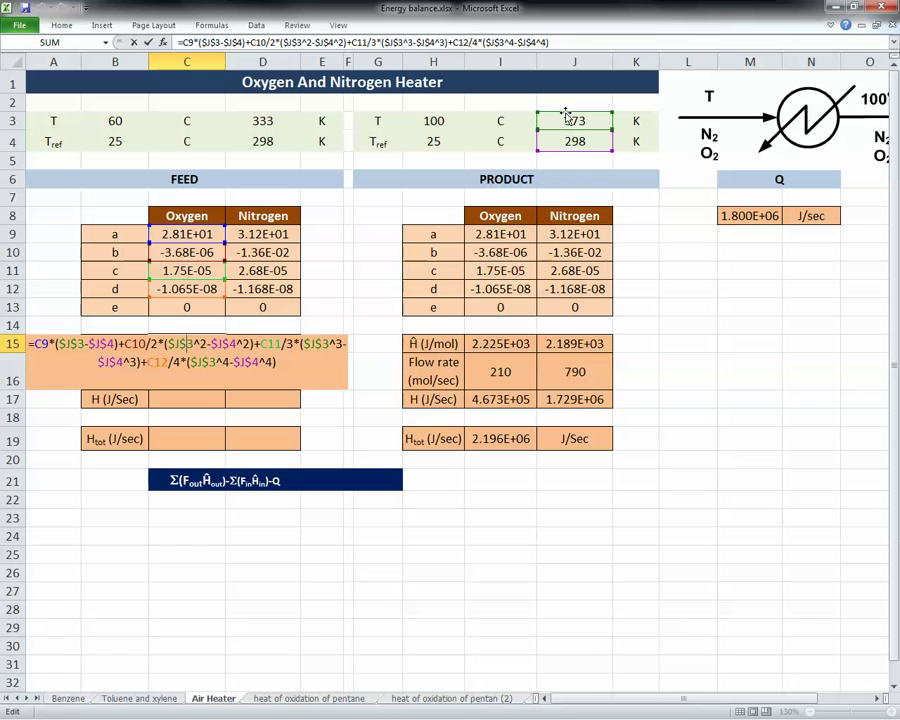
# Step: Repoint C15's temperature references from J3/J4 to the feed cells D3 and D4
pyautogui.moveTo(565, 113); pyautogui.dragTo(300, 122)
pyautogui.moveTo(586, 114); pyautogui.dragTo(272, 118)
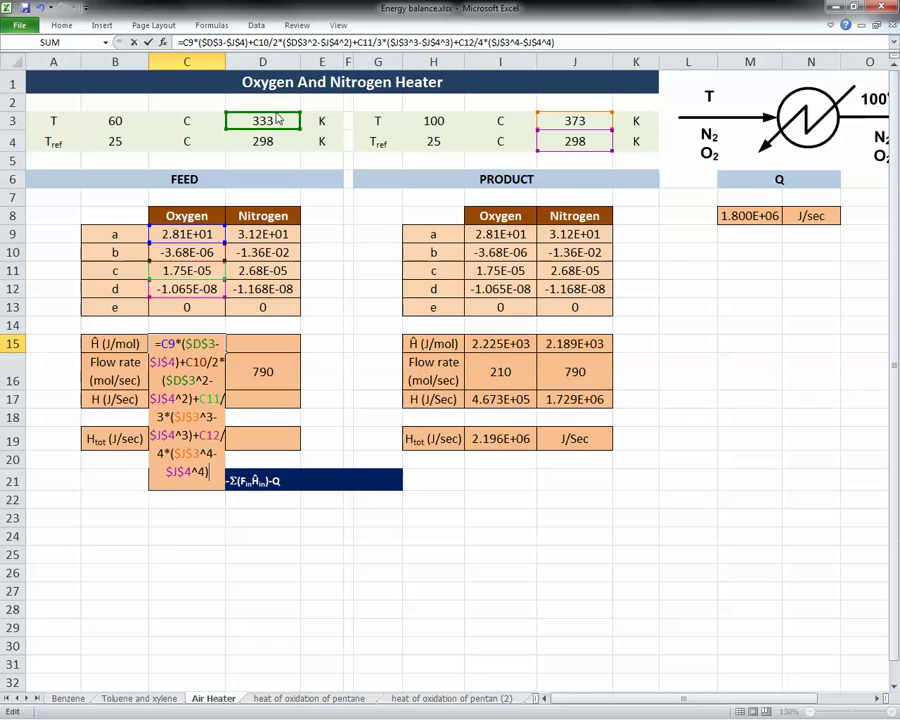
pyautogui.moveTo(574, 114); pyautogui.dragTo(270, 118)
pyautogui.moveTo(565, 113); pyautogui.dragTo(268, 118)
pyautogui.moveTo(571, 133); pyautogui.dragTo(270, 133)
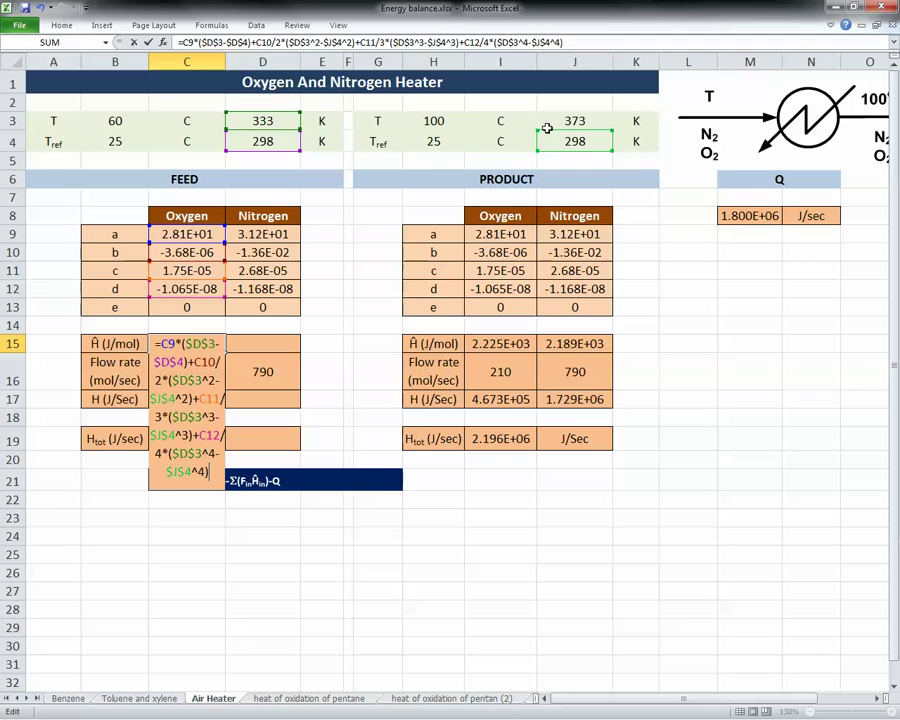
pyautogui.moveTo(546, 136); pyautogui.dragTo(270, 140)
pyautogui.moveTo(598, 135); pyautogui.dragTo(272, 140)
pyautogui.moveTo(574, 140); pyautogui.dragTo(299, 141)
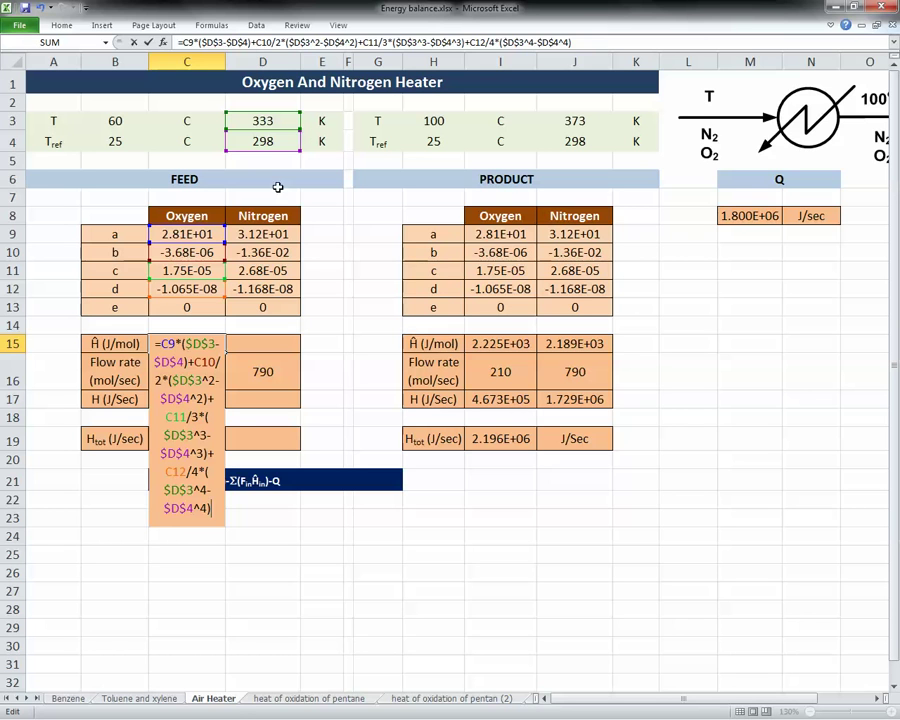
pyautogui.press('Return')
# Step: Fill the feed enthalpy formula right to D15, giving 1.033E+03 and 1.021E+03 J/mol
pyautogui.click(220, 343)
pyautogui.moveTo(227, 350); pyautogui.dragTo(285, 344)
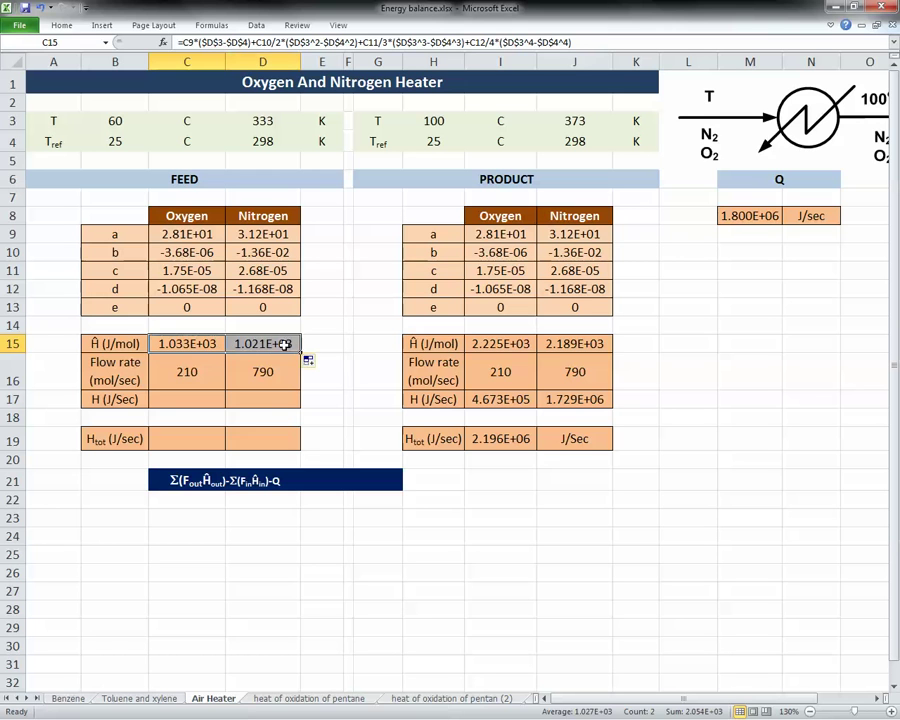
pyautogui.doubleClick(285, 344)
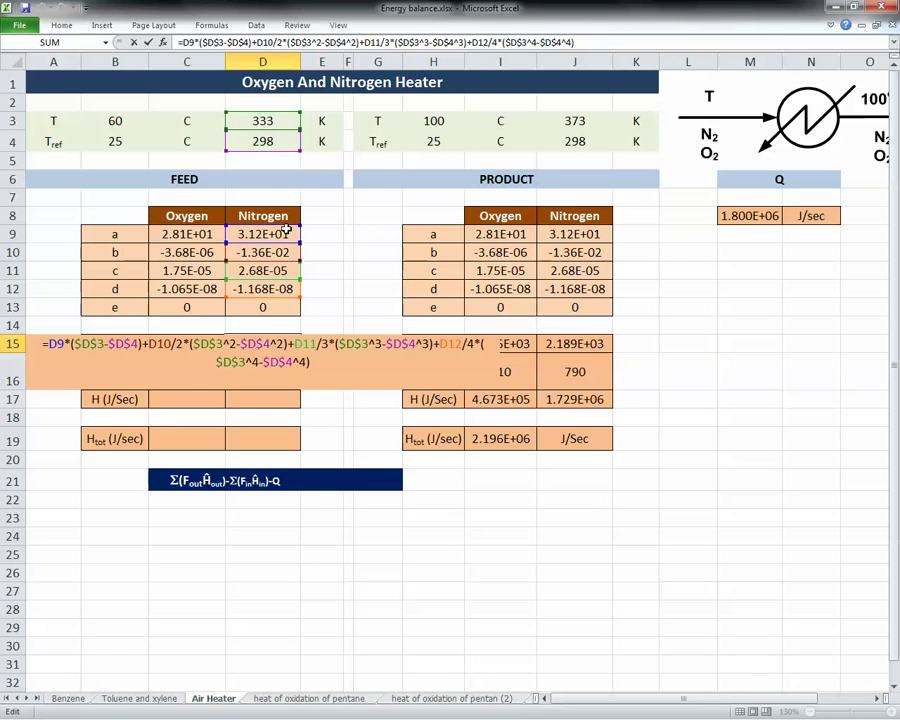
pyautogui.press('Return')
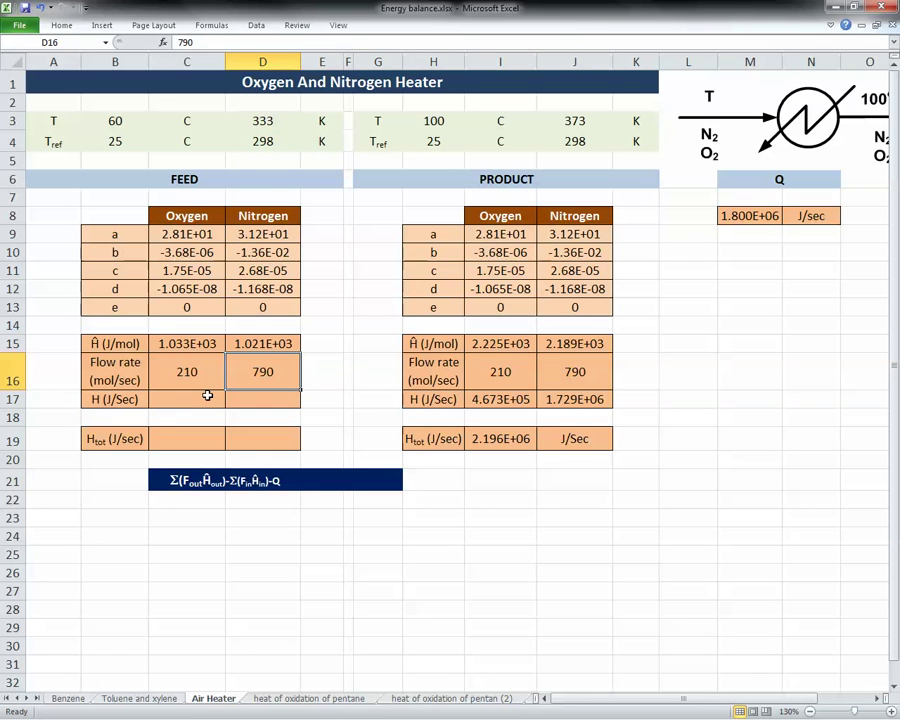
# Step: Copy the heat flow formulas from I17:J17 to C17:D17, giving 2.169E+05 and 8.066E+05 J/Sec
pyautogui.moveTo(475, 399); pyautogui.dragTo(258, 402)
pyautogui.press('F2')
pyautogui.press('Escape')
pyautogui.click(254, 399)
pyautogui.press('F2')
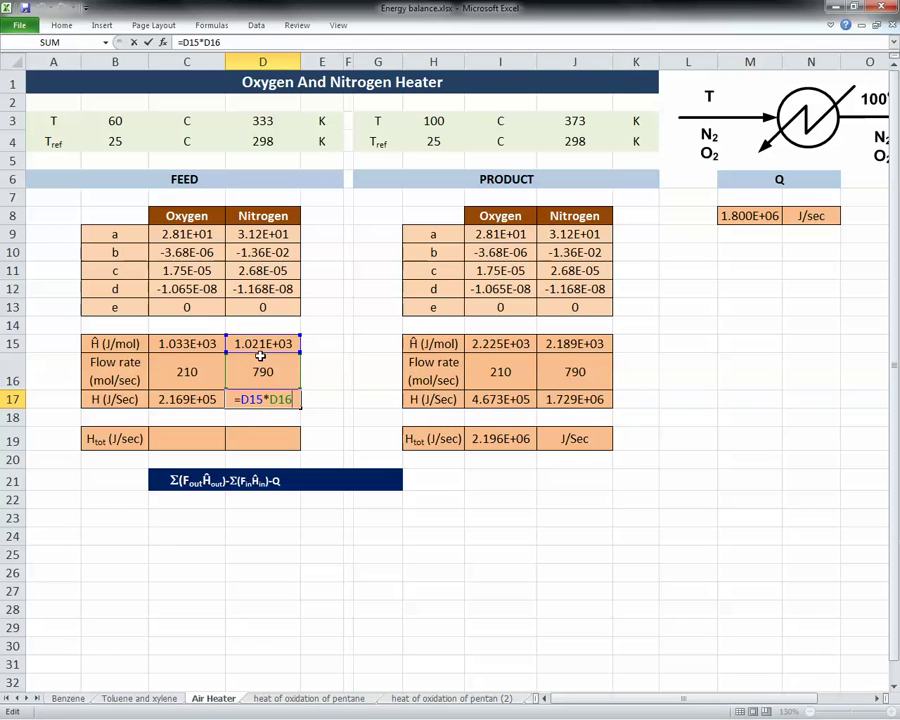
pyautogui.press('Escape')
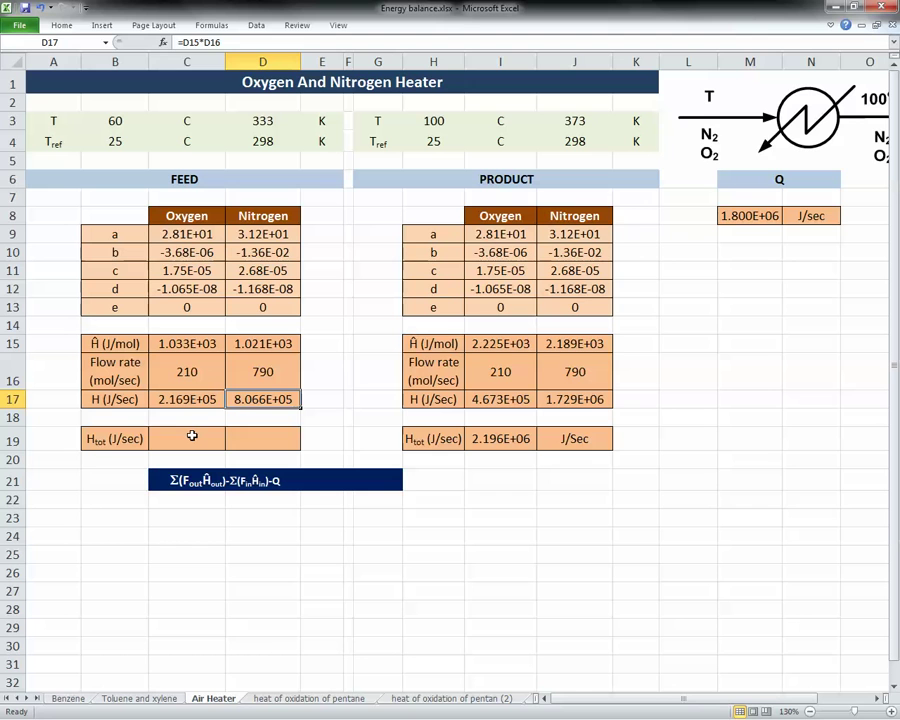
# Step: Enter =C17+D17 in C19 for a feed total of 1.024E+06, labelled J/Sec in D19
pyautogui.click(192, 435)
pyautogui.write('=')
pyautogui.press('Up')
pyautogui.press('Up')
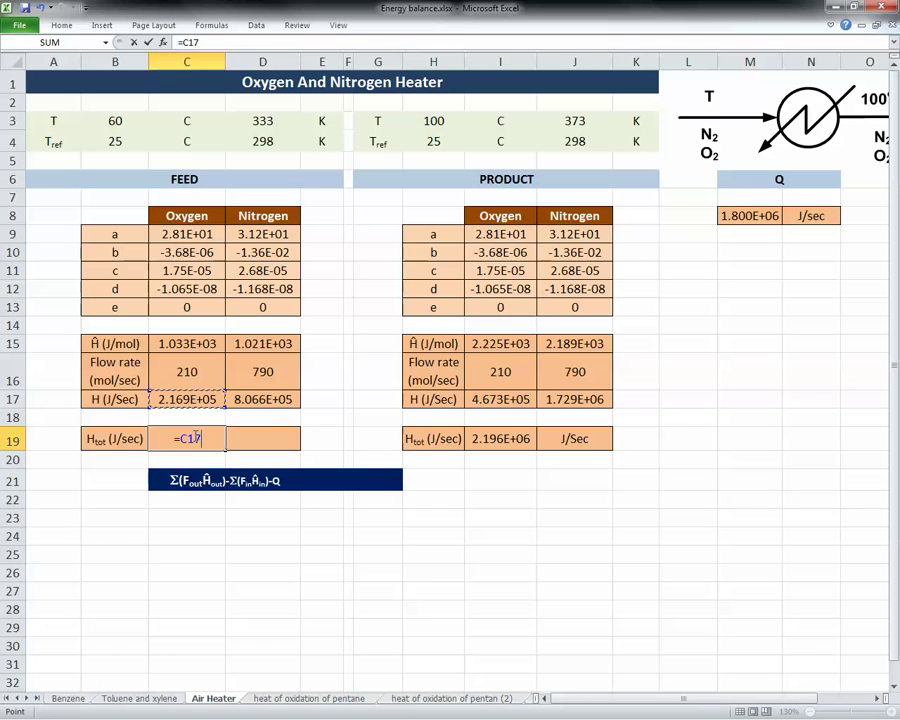
pyautogui.write('+')
pyautogui.press('Up')
pyautogui.press('Up')
pyautogui.press('Right')
pyautogui.press('Tab')
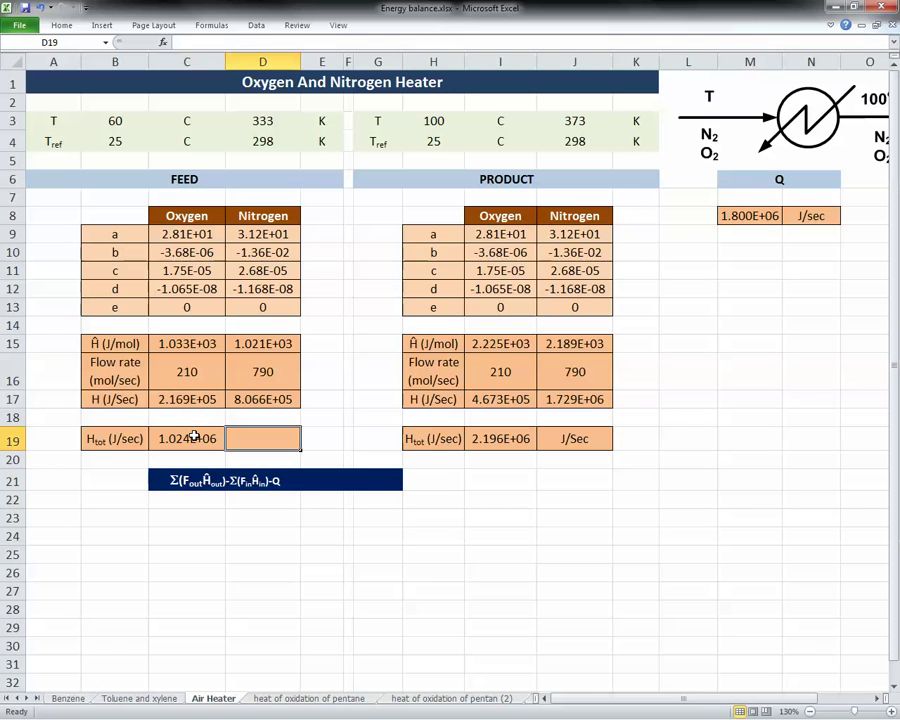
pyautogui.write('J/Sec')
pyautogui.press('Return')
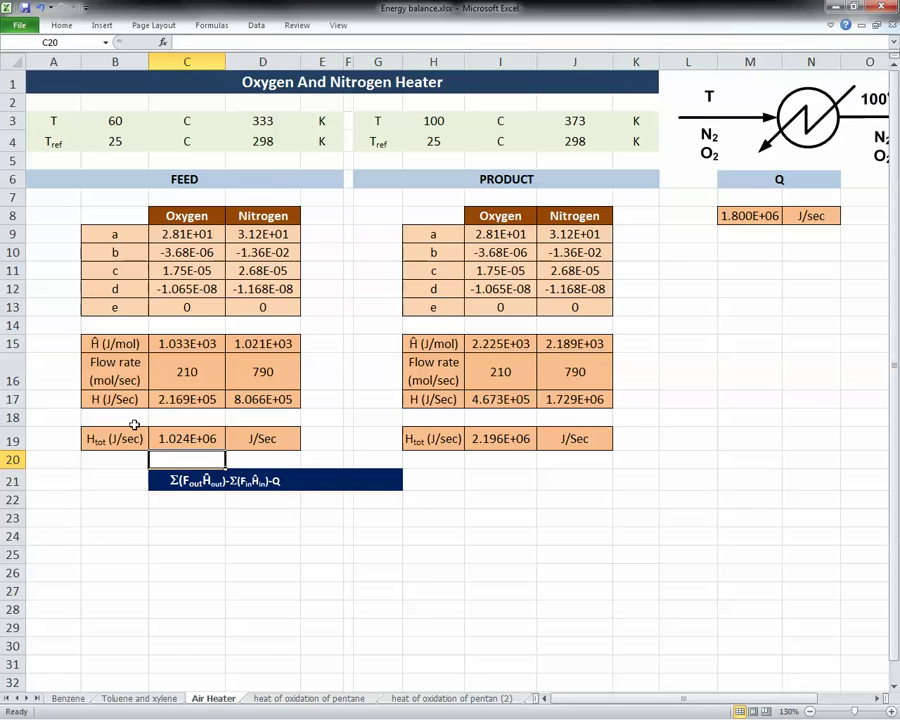
# Step: Add an 'ASSUMED' comment to the feed temperature in B3 and shrink the comment box to fit
pyautogui.rightClick(113, 105)
pyautogui.rightClick(115, 121)
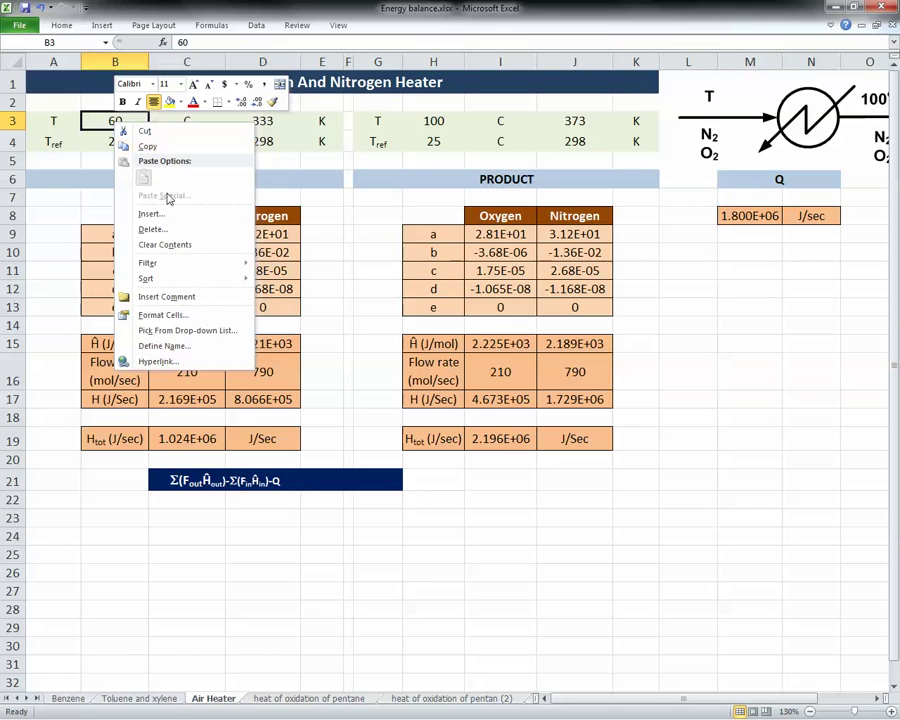
pyautogui.click(158, 296)
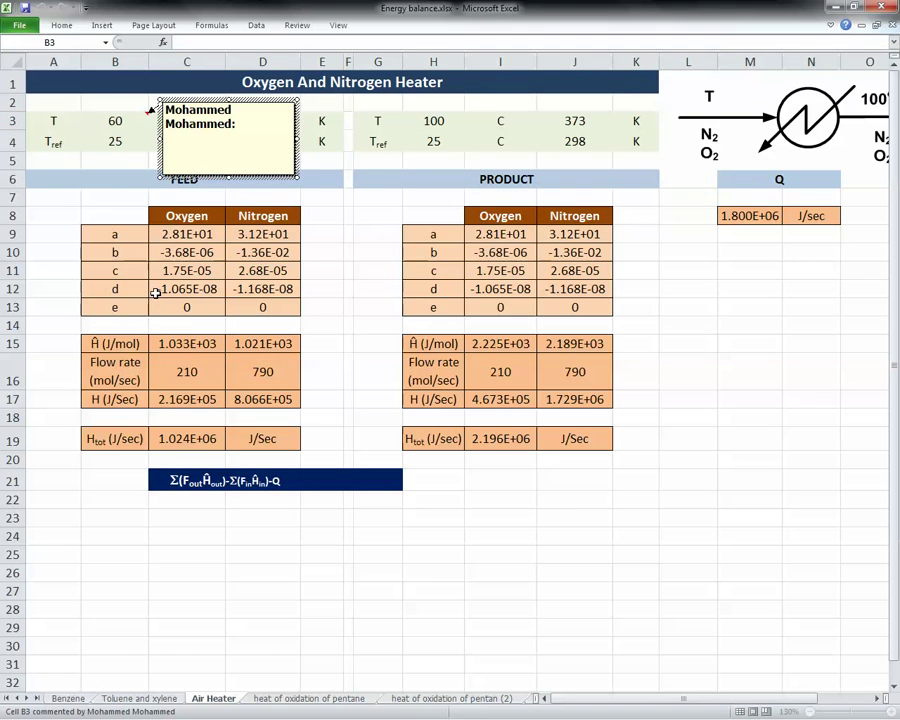
pyautogui.hotkey('ctrl', 'a')
pyautogui.write('ASSUMED')
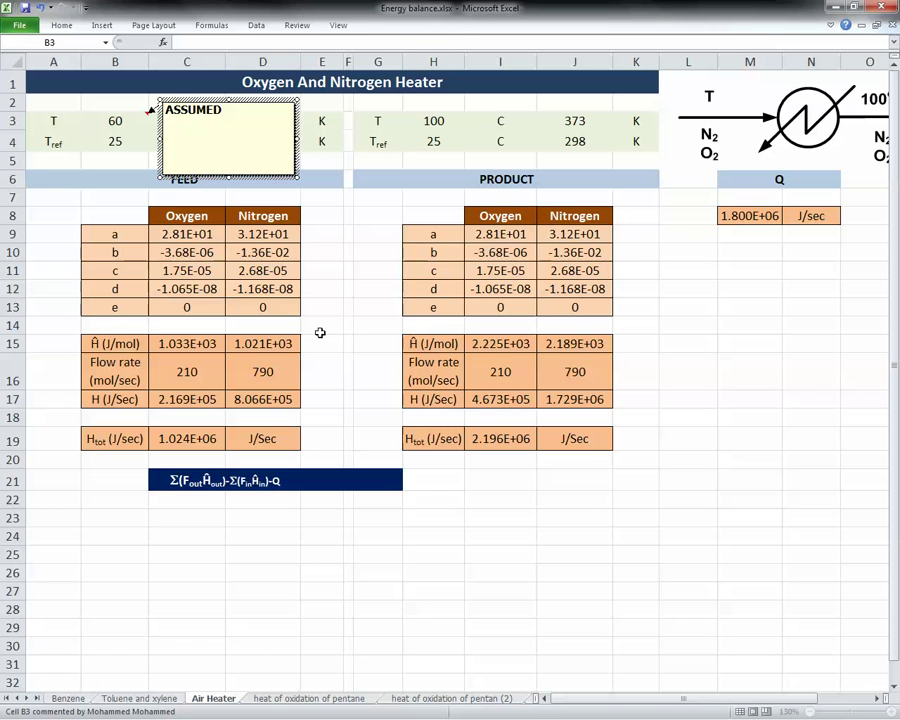
pyautogui.moveTo(297, 177); pyautogui.dragTo(236, 127)
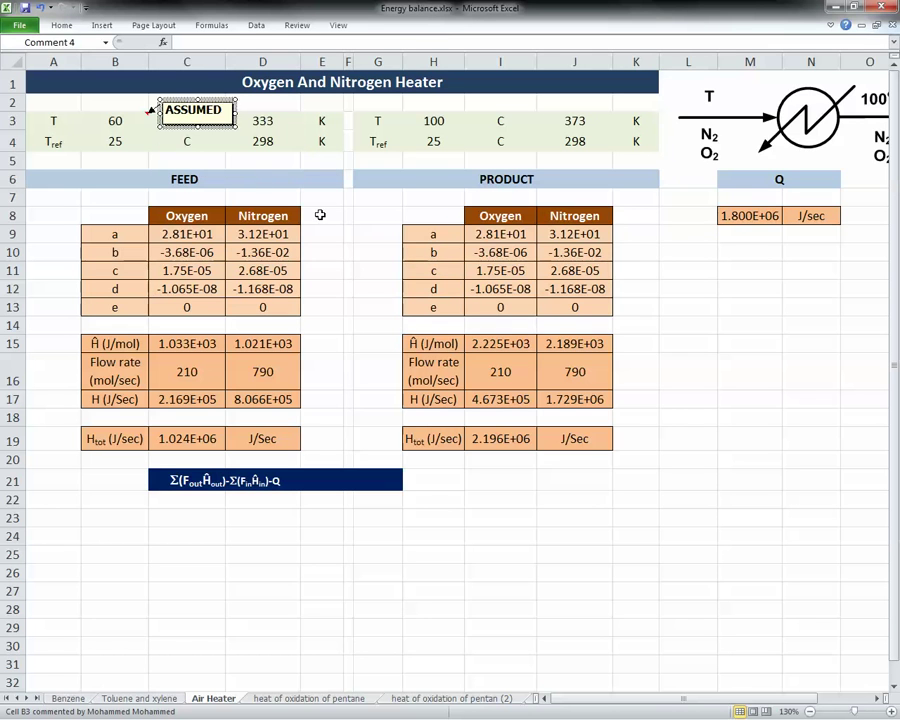
pyautogui.click(322, 215)
pyautogui.moveTo(117, 121)
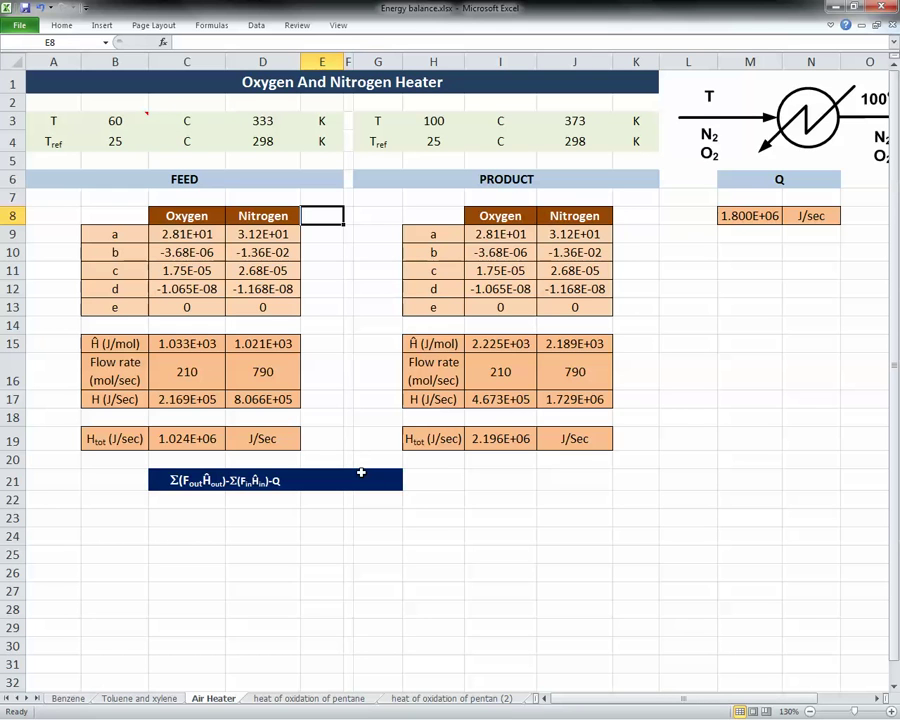
# Step: Enter =I19-M8-C19 in E21, which currently gives a balance residual of -6.272E+05
pyautogui.click(361, 472)
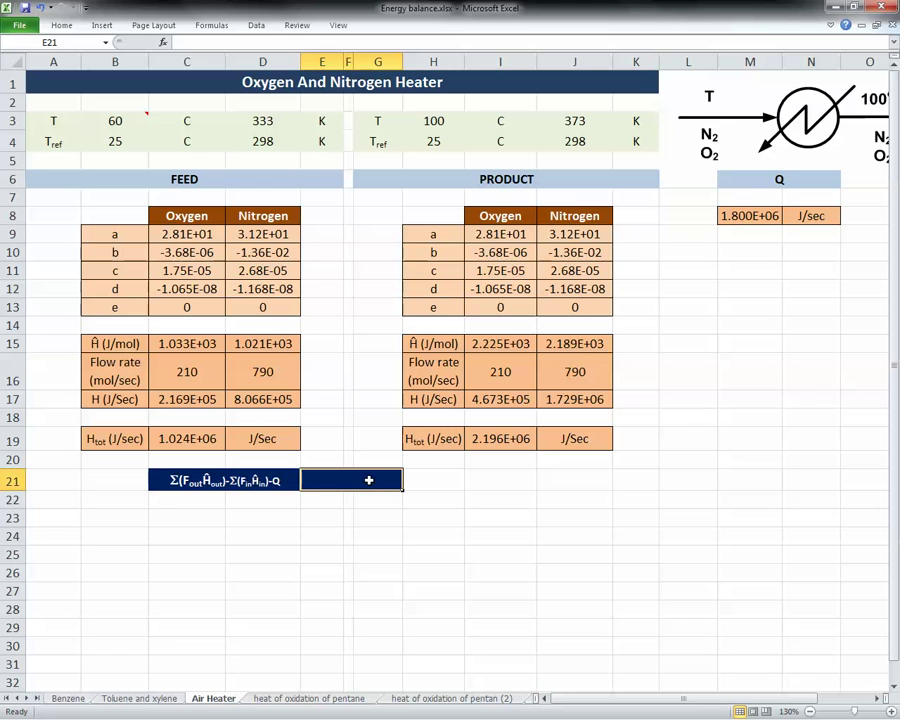
pyautogui.write('=')
pyautogui.click(480, 438)
pyautogui.write('-')
pyautogui.click(762, 217)
pyautogui.write('-')
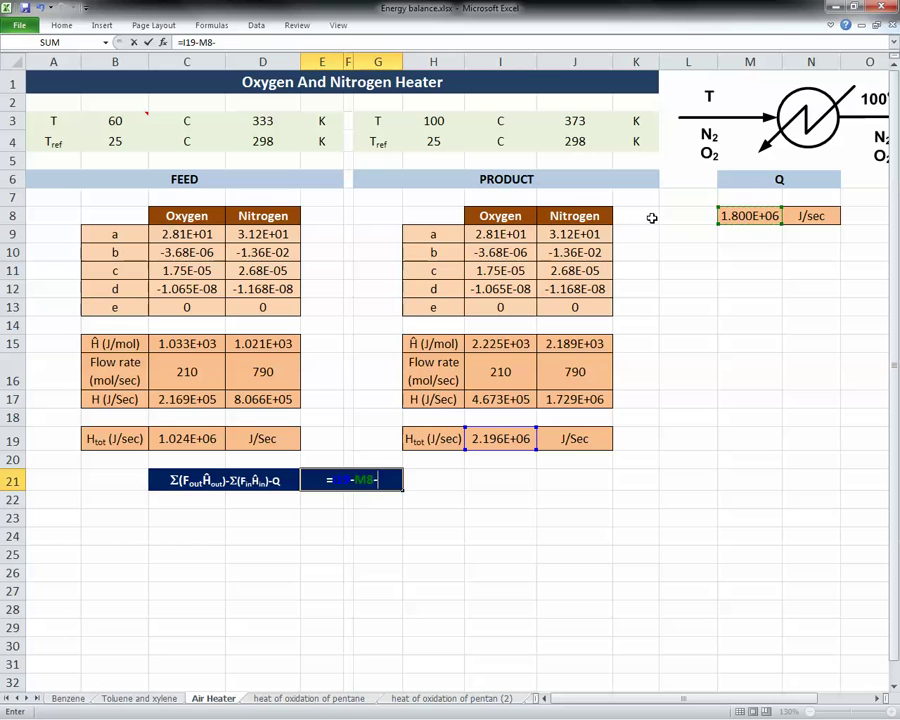
pyautogui.click(193, 447)
pyautogui.press('Return')
pyautogui.click(342, 481)
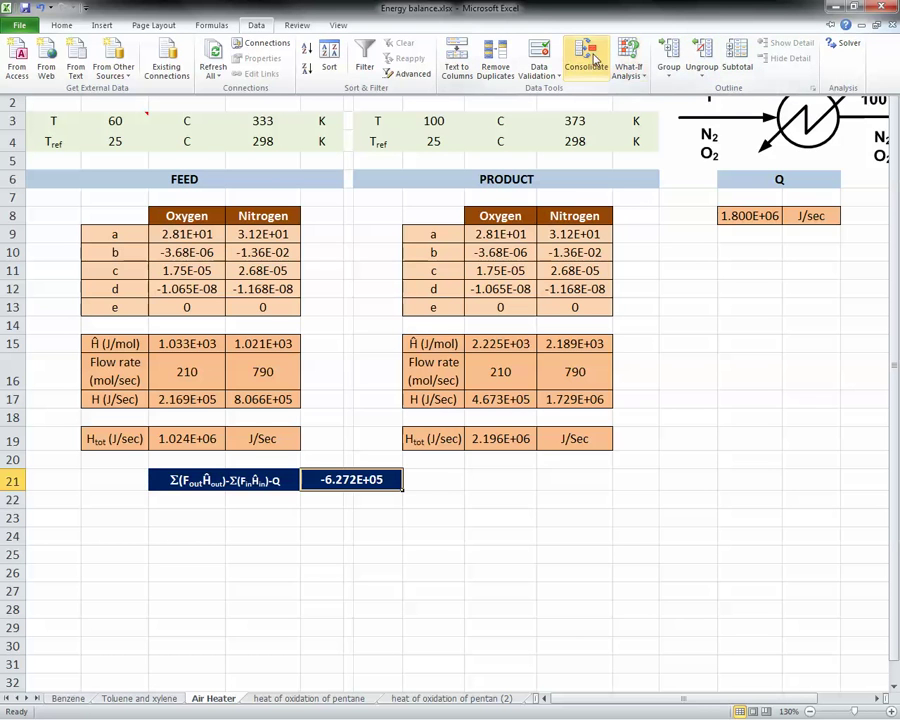
# Step: Goal Seek E21 to 0 by changing B3, solving the feed temperature at 38.56043 C
pyautogui.click(627, 62)
pyautogui.click(648, 108)
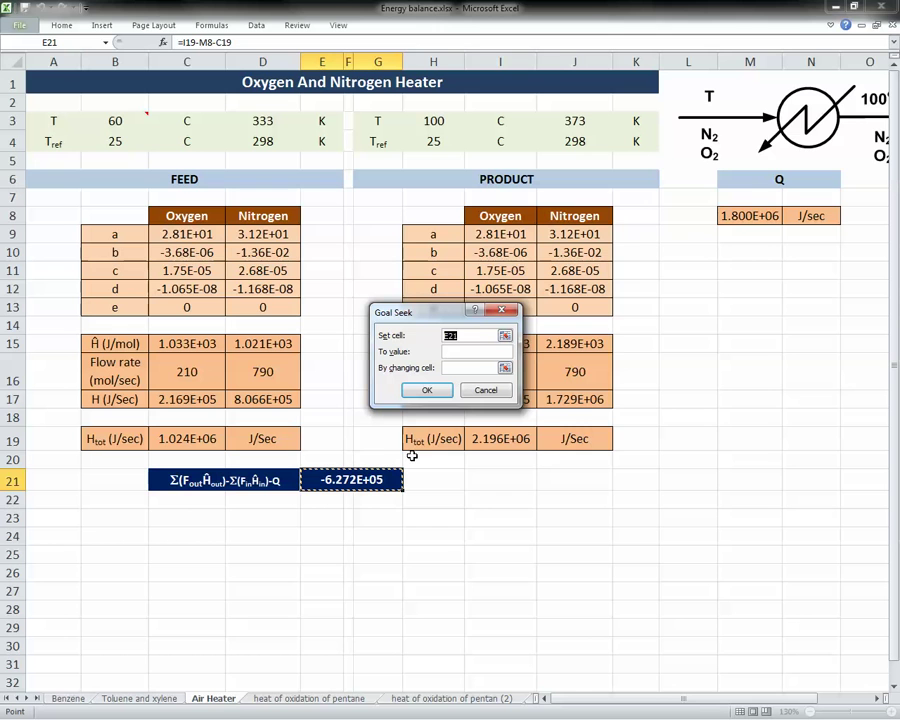
pyautogui.click(481, 352)
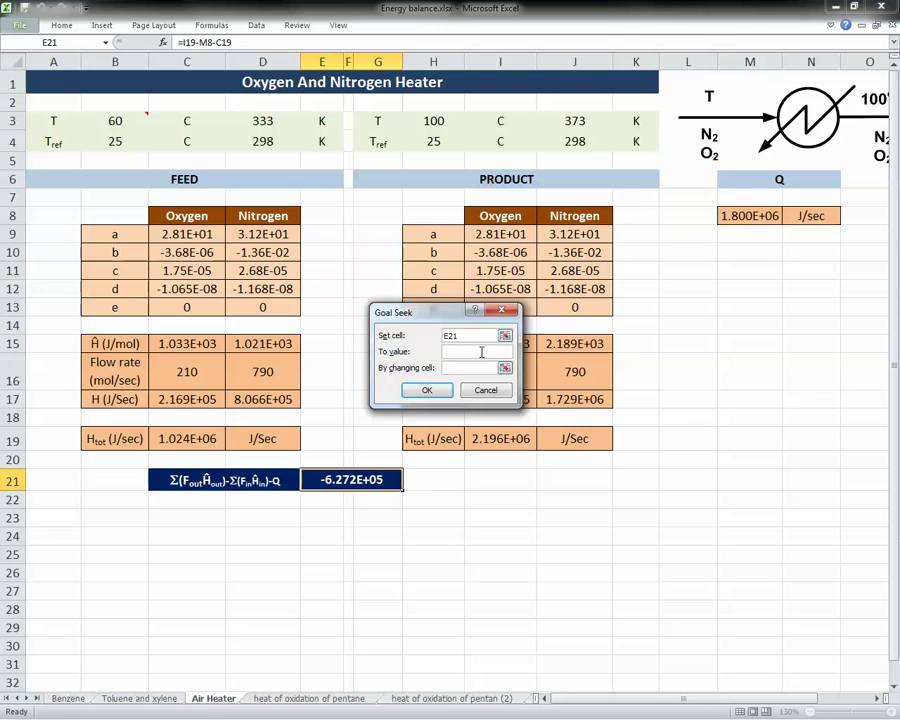
pyautogui.click(470, 368)
pyautogui.click(125, 121)
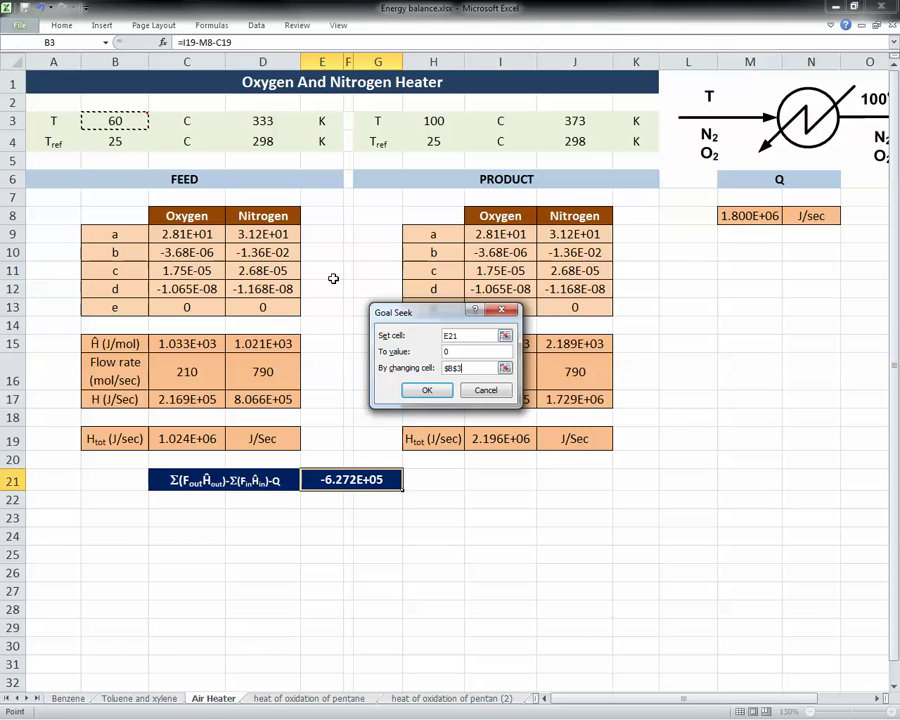
pyautogui.click(432, 391)
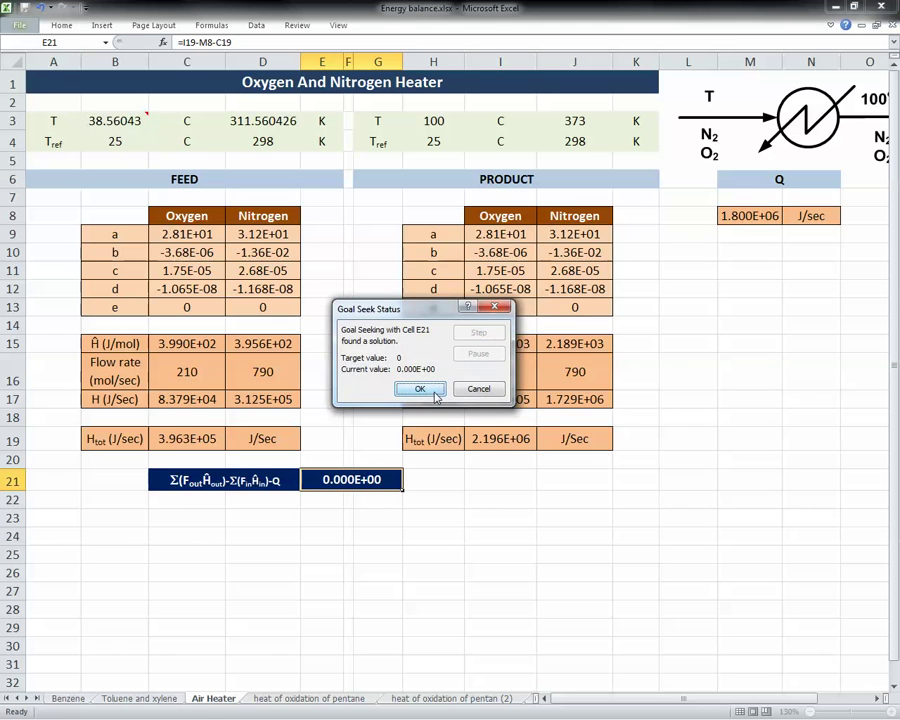
pyautogui.click(420, 390)
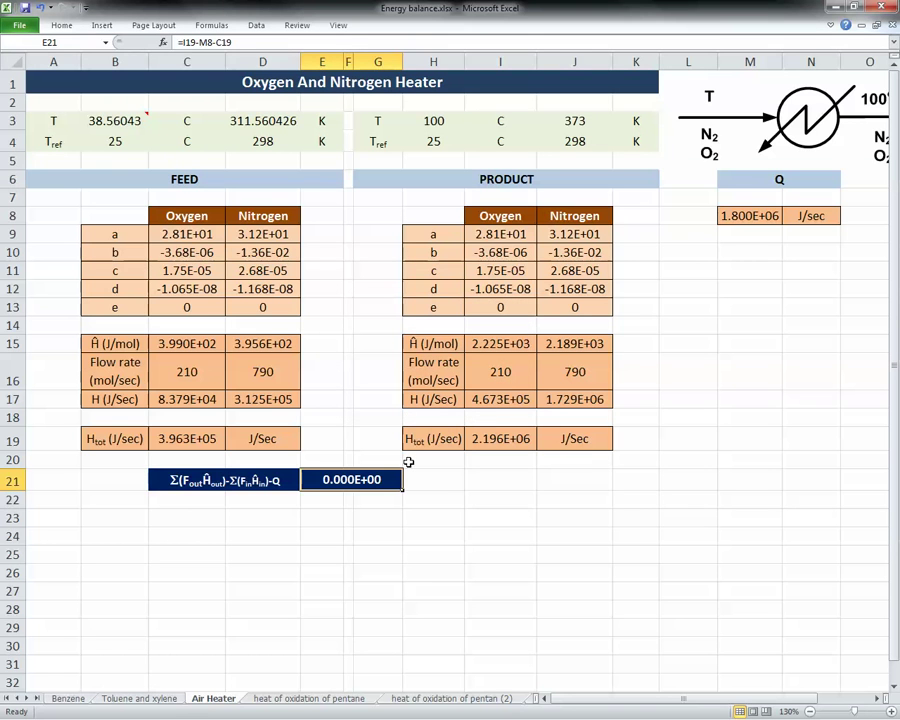
pyautogui.click(125, 121)
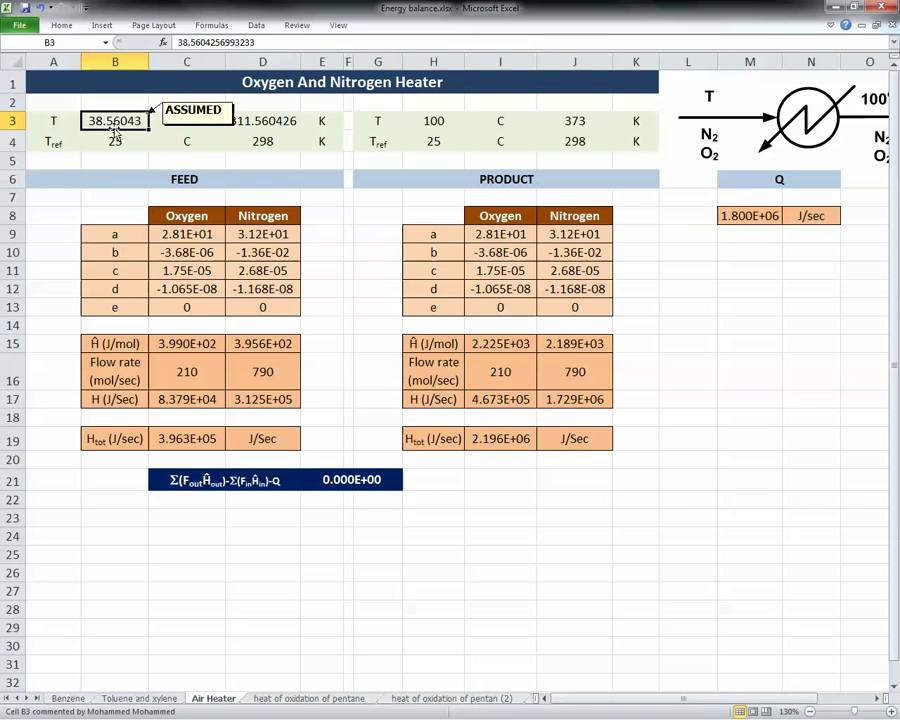
# Step: Delete the ASSUMED comment from the feed temperature cell B3
pyautogui.rightClick(132, 121)
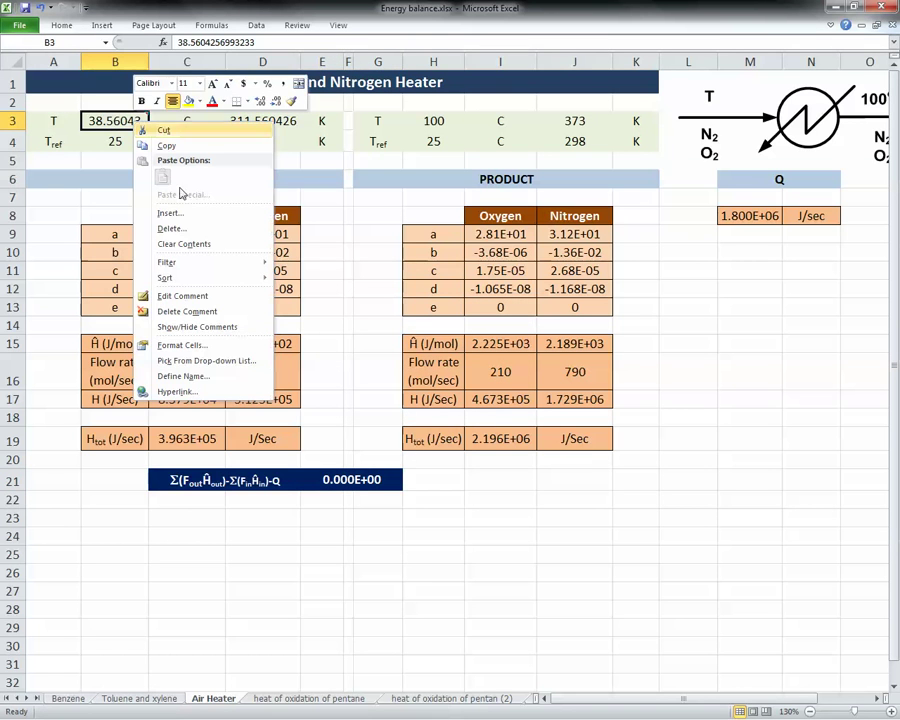
pyautogui.click(188, 312)
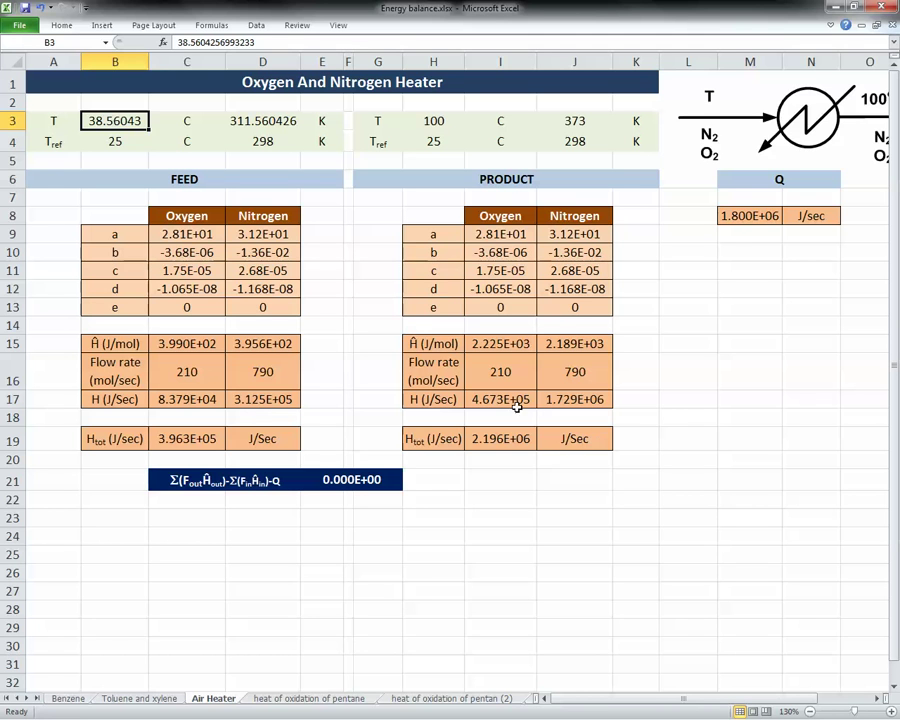
pyautogui.click(743, 271)
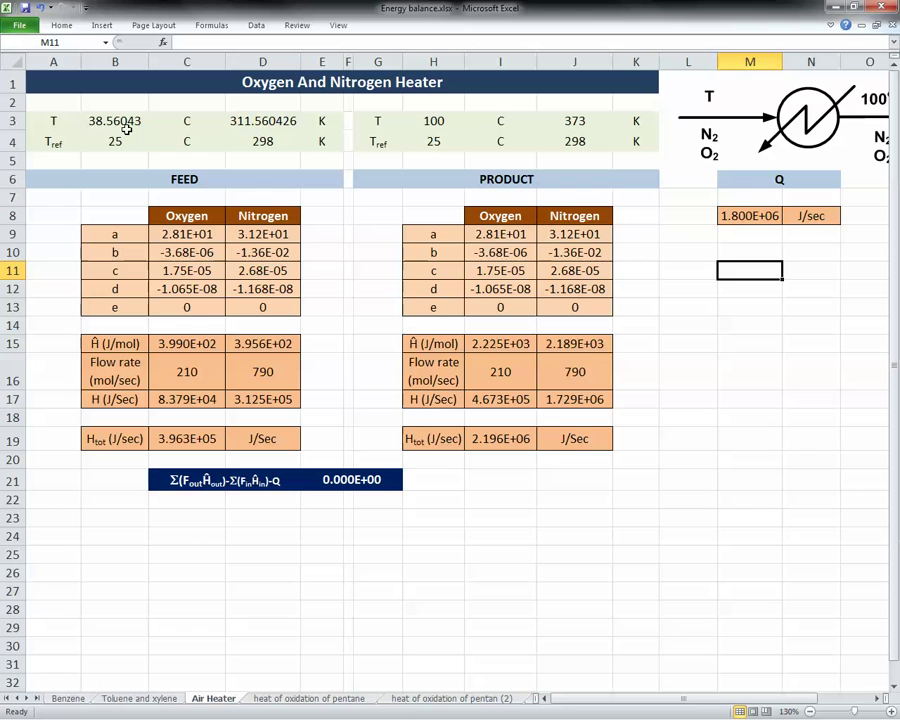
pyautogui.click(126, 124)
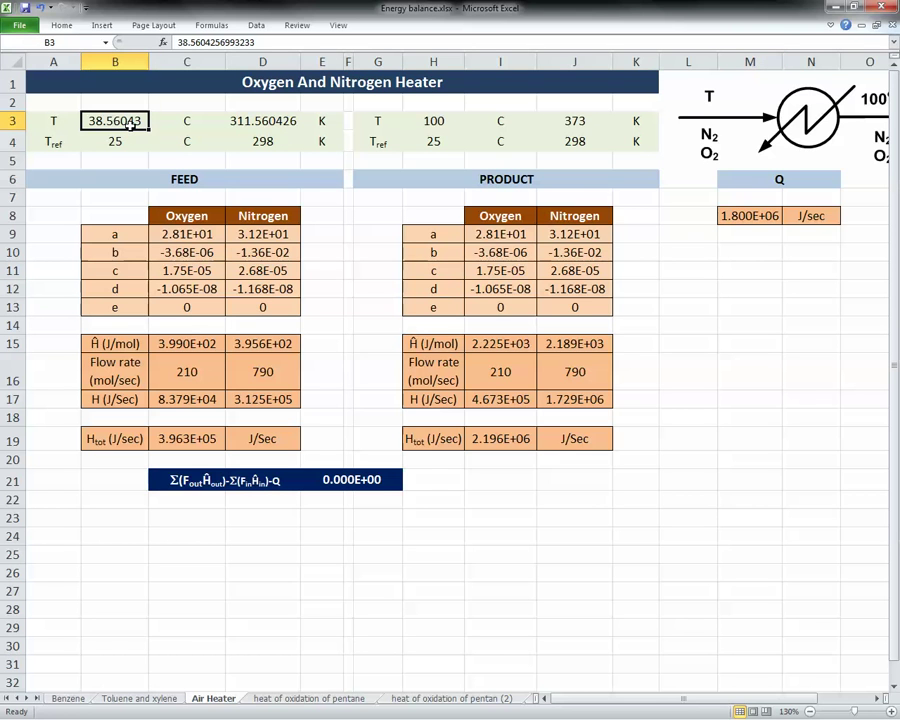
# Step: Set the feed temperature in B3 to 45, making the balance in E21 -1.883E+05
pyautogui.write('35')
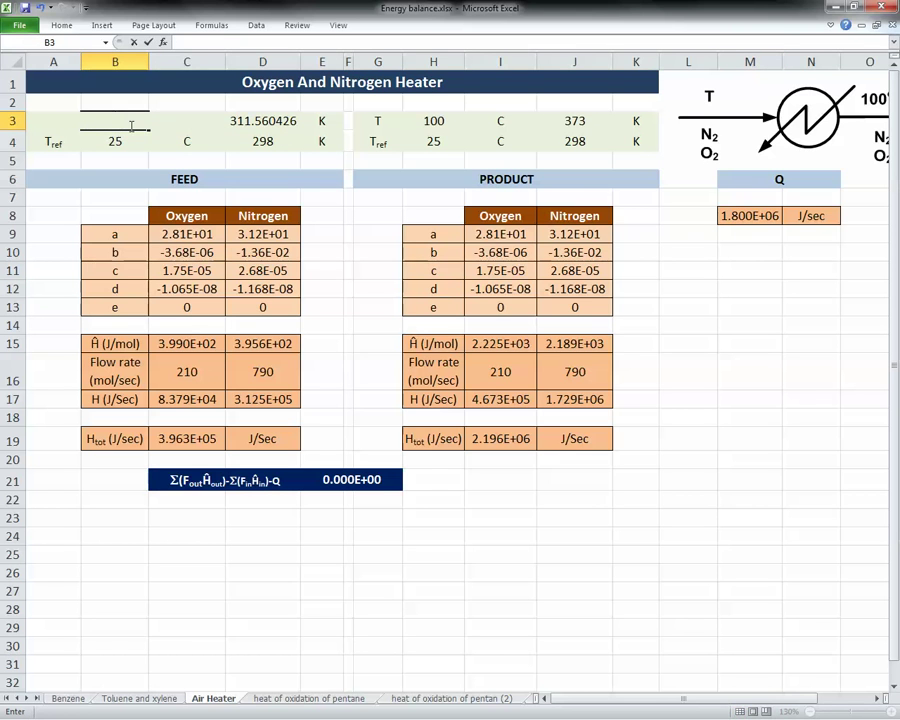
pyautogui.press('Return')
pyautogui.press('Up')
pyautogui.press('Right')
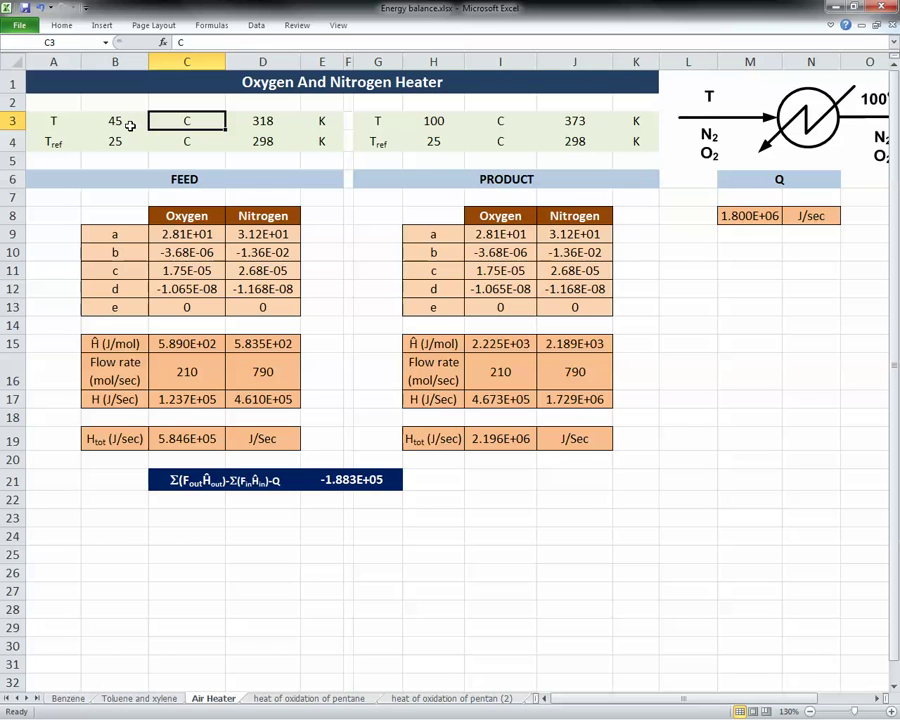
pyautogui.click(745, 211)
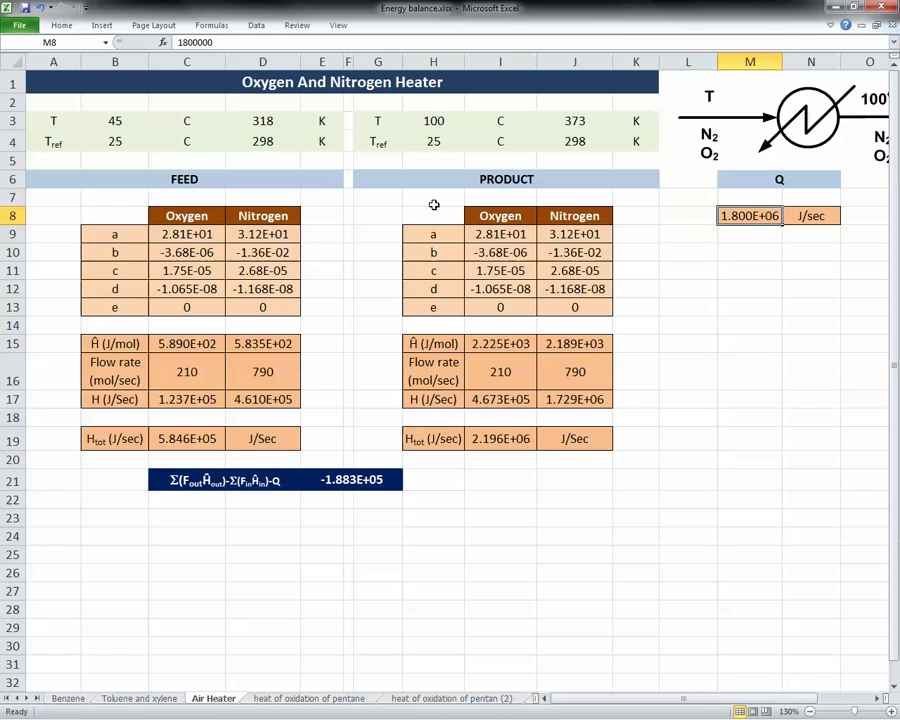
pyautogui.click(744, 270)
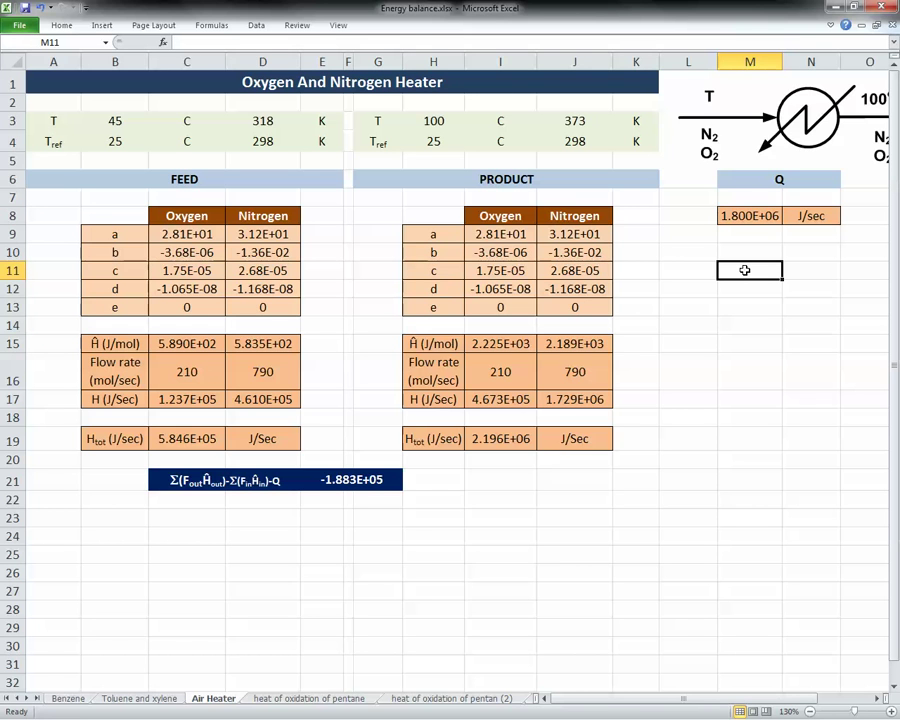
pyautogui.click(733, 215)
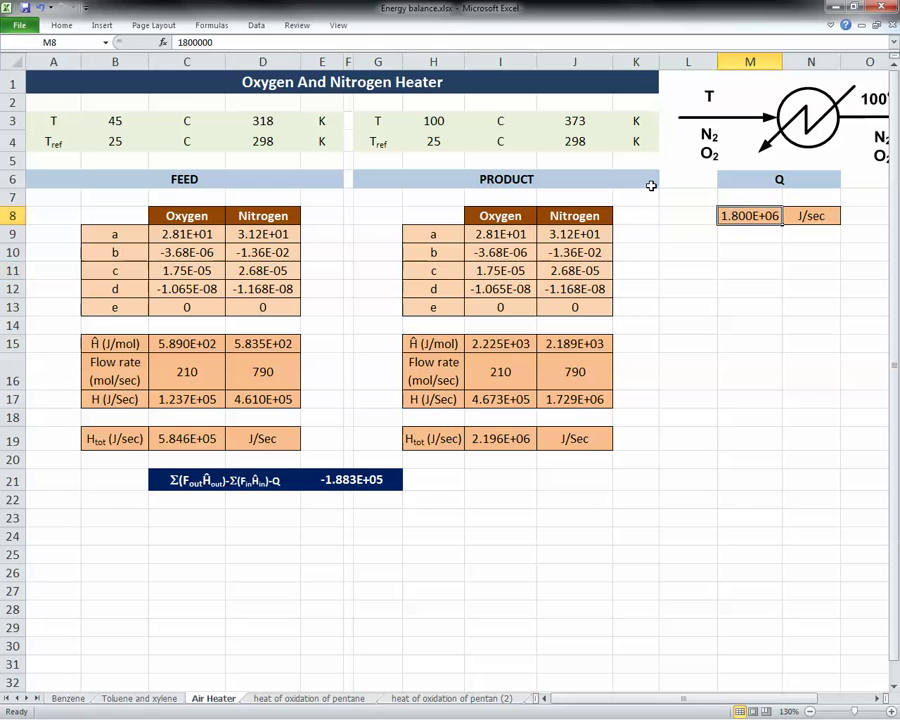
# Step: Goal Seek E21 to 0 by changing heat duty Q in M8, giving 1.612E+06 J/sec
pyautogui.click(256, 25)
pyautogui.click(638, 54)
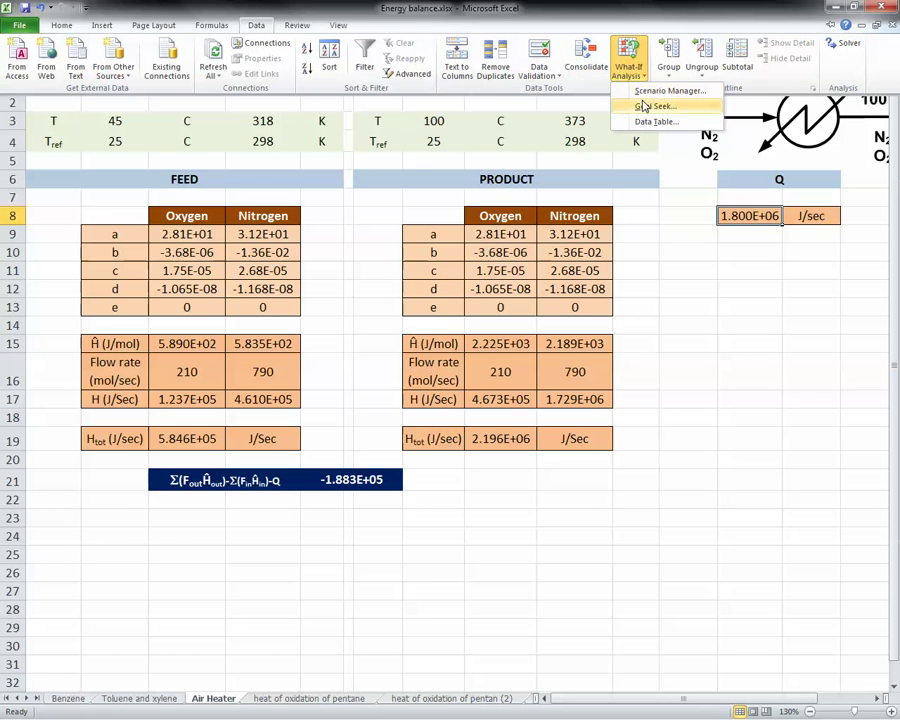
pyautogui.click(645, 106)
pyautogui.moveTo(561, 307); pyautogui.dragTo(764, 382)
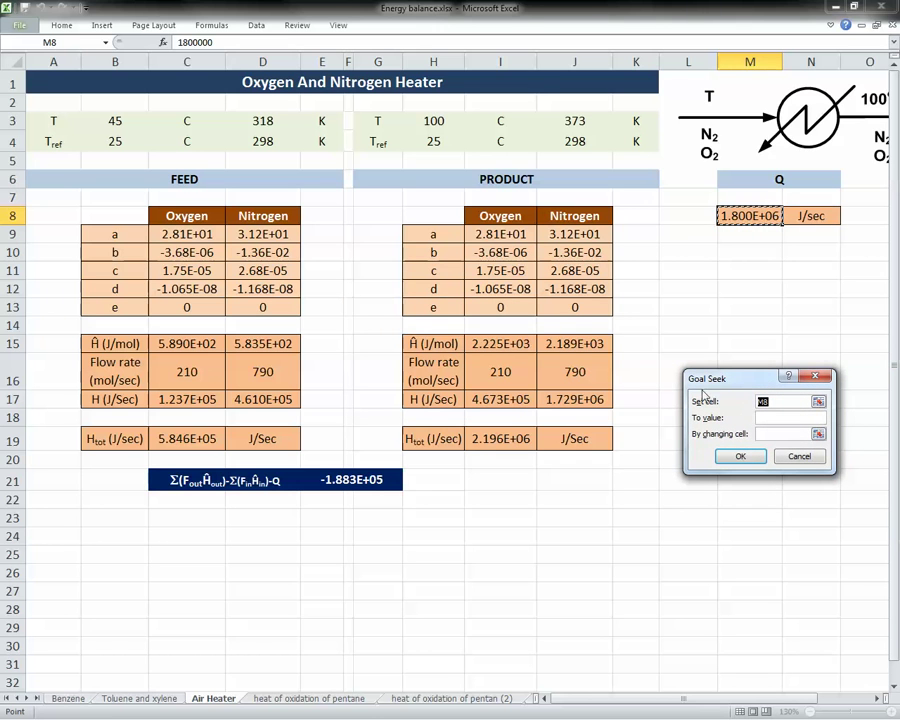
pyautogui.click(392, 478)
pyautogui.click(768, 417)
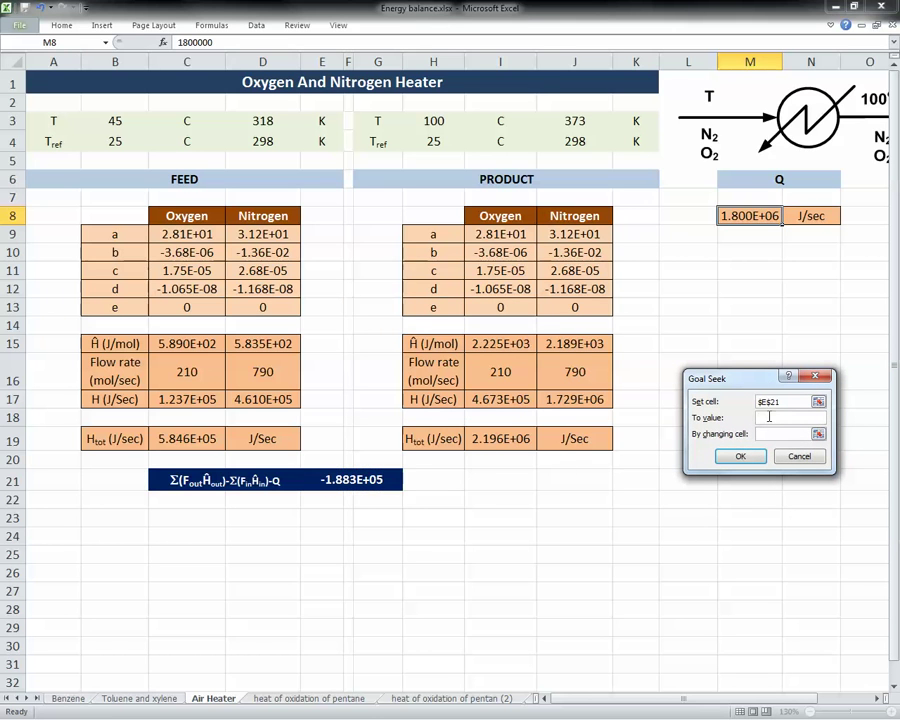
pyautogui.press('Tab')
pyautogui.click(749, 230)
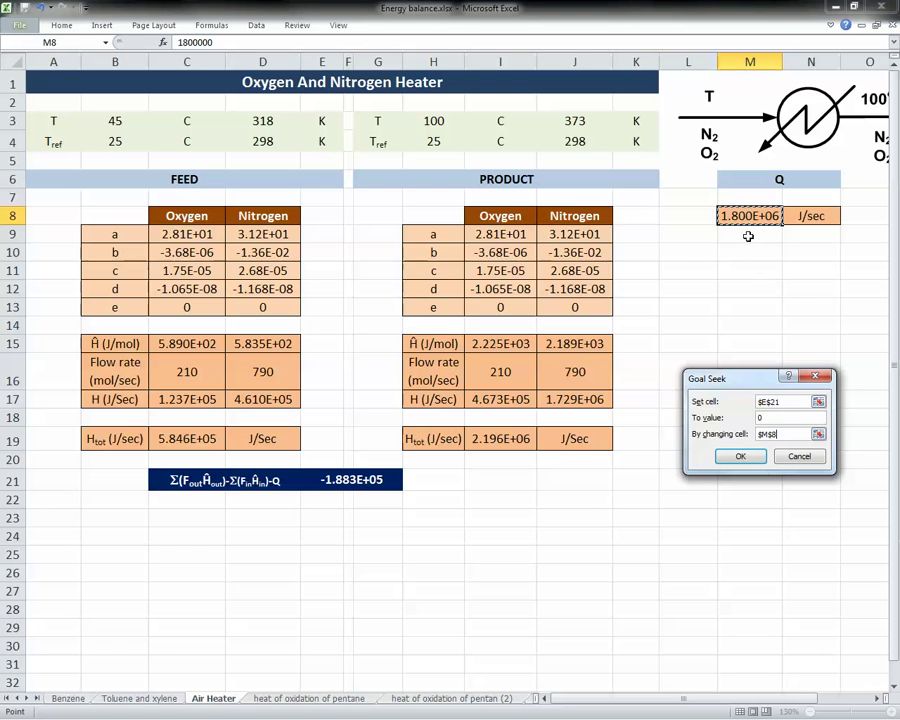
pyautogui.click(740, 456)
pyautogui.click(750, 456)
# Step: Enter the check formula =I19-C19 in M11, confirming 1.612E+06
pyautogui.click(755, 264)
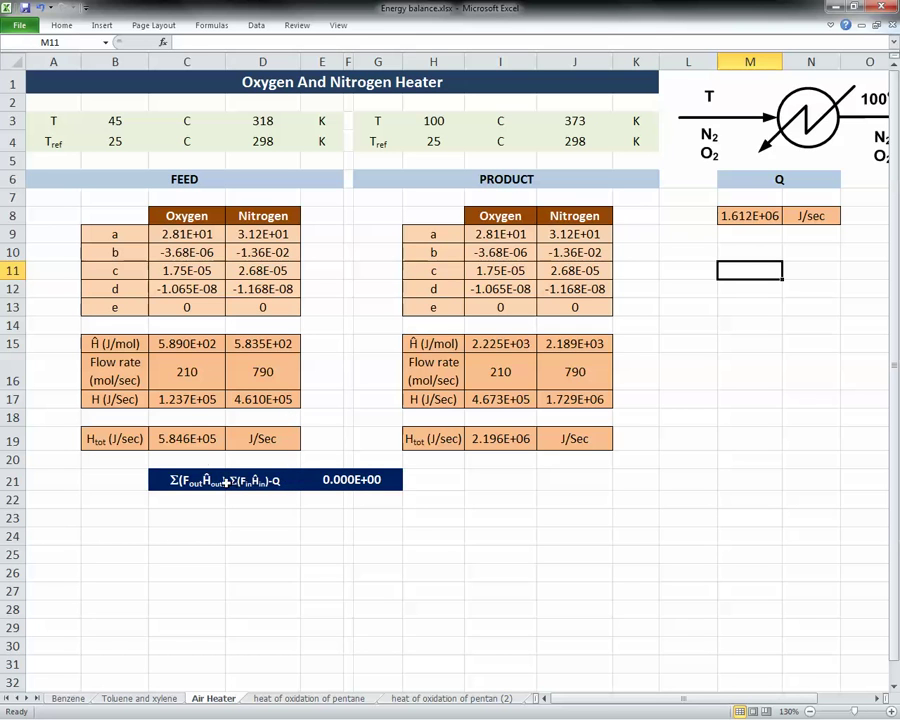
pyautogui.write('=')
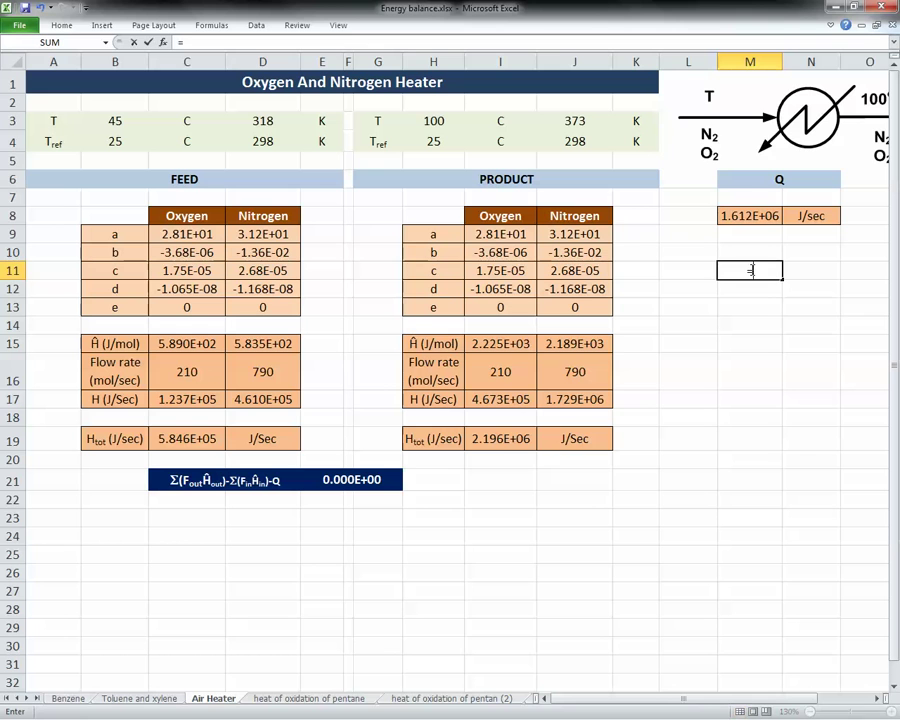
pyautogui.click(494, 438)
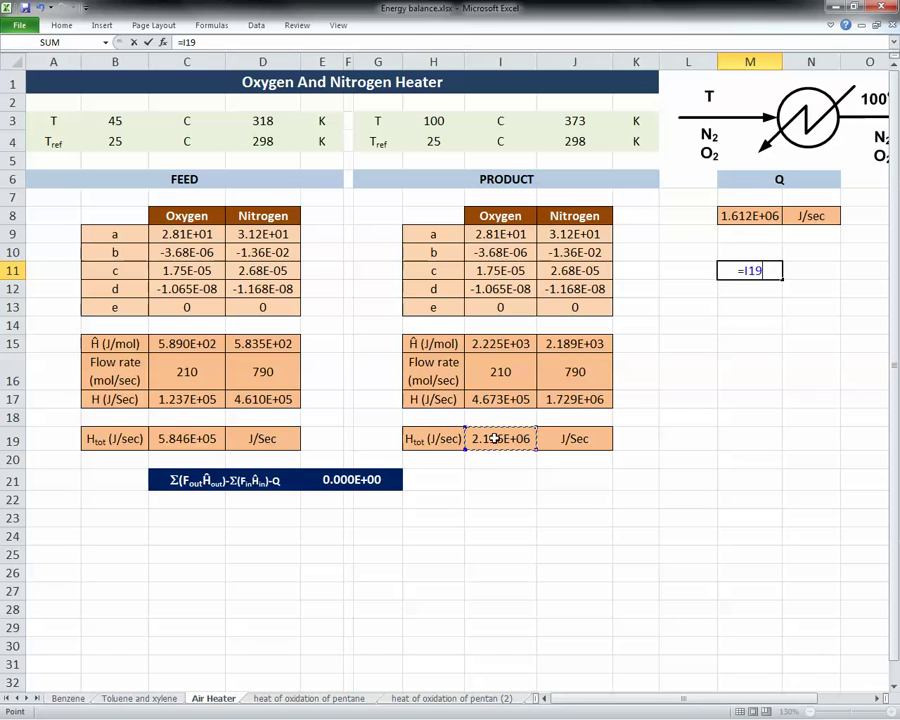
pyautogui.write('-')
pyautogui.click(178, 438)
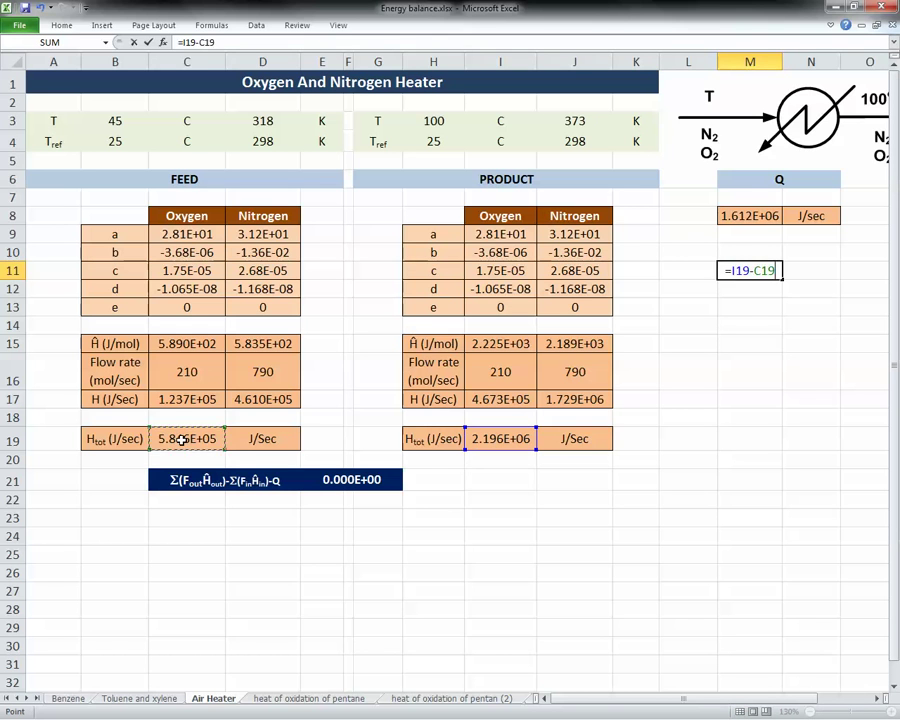
pyautogui.press('Tab')
pyautogui.click(740, 264)
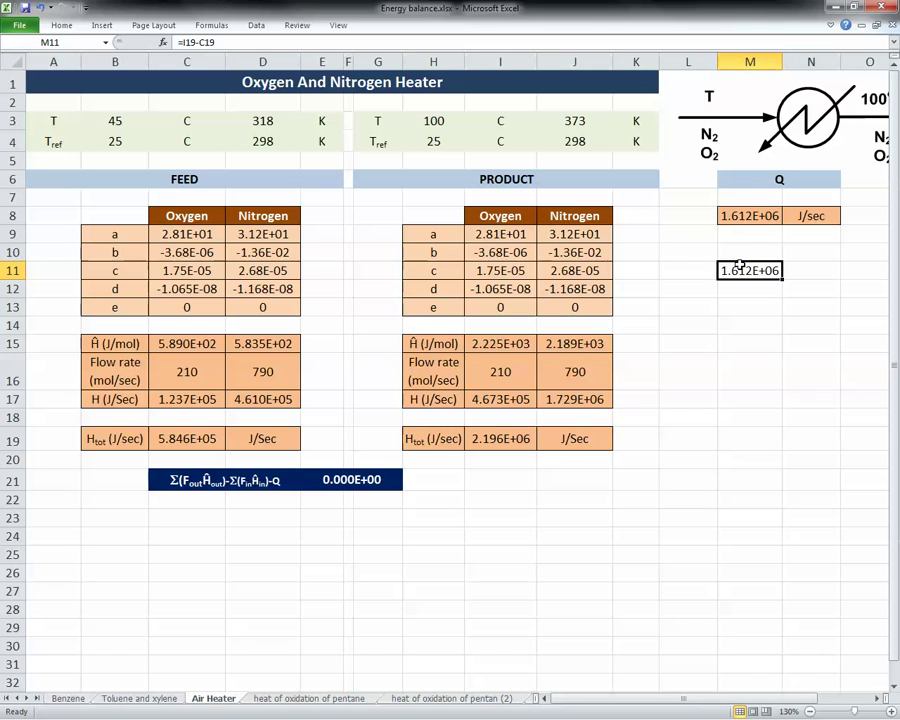